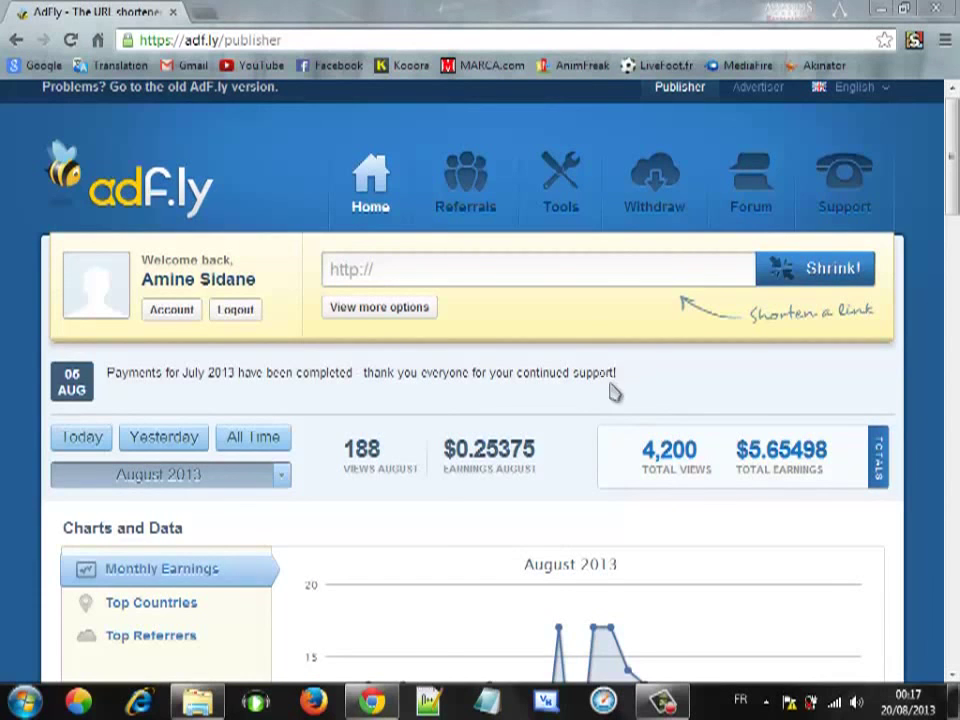
Step: Examine the August views and earnings and the total views and earnings on the AdF.ly publisher dashboard
mouse_move(954, 188)
left_mouse_down()
mouse_move(954, 200)
mouse_move(954, 186)
left_mouse_up()
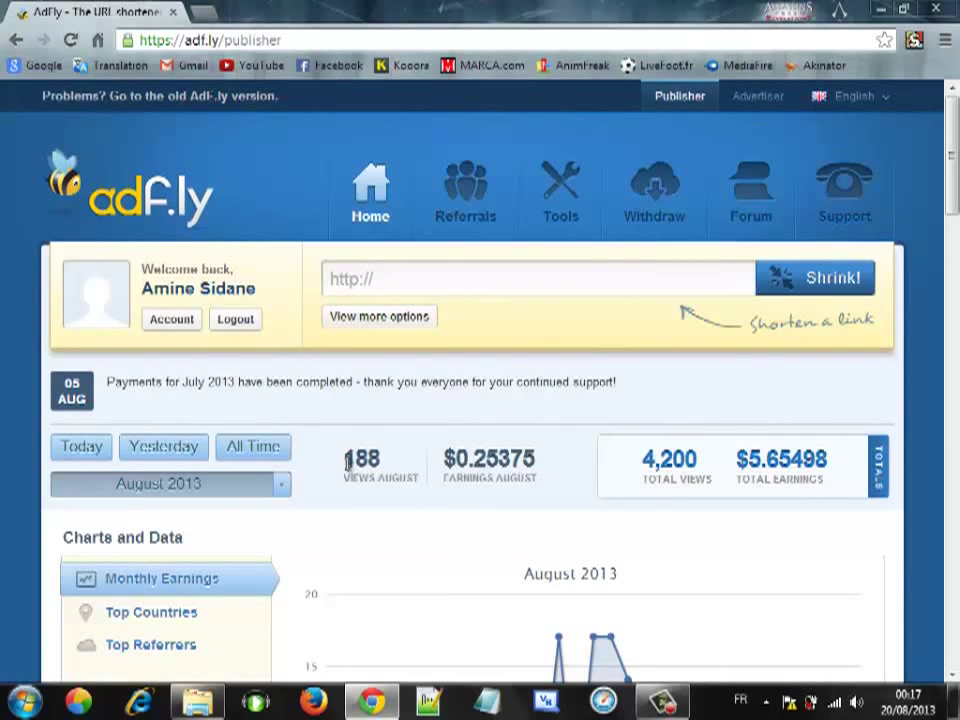
left_click_drag(347, 456, 553, 471)
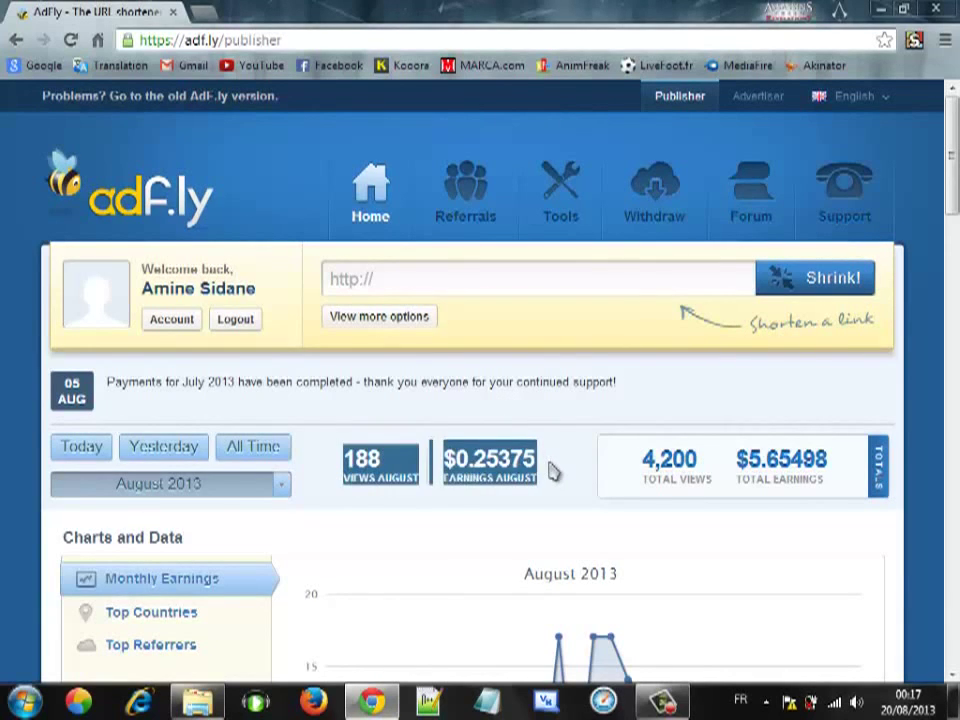
left_click(572, 462)
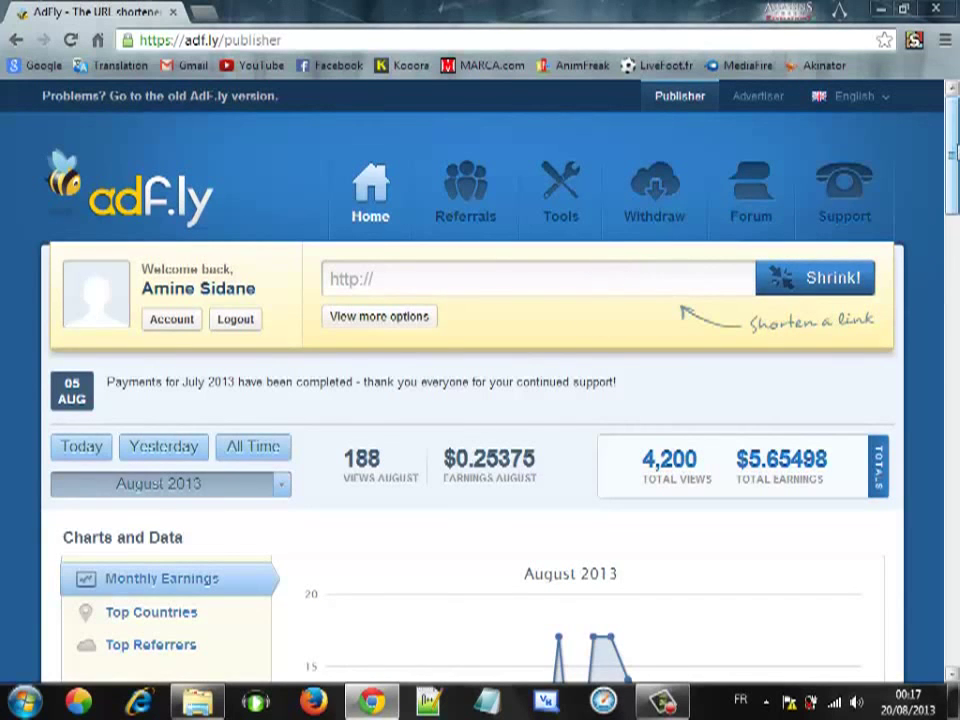
left_click_drag(953, 150, 955, 188)
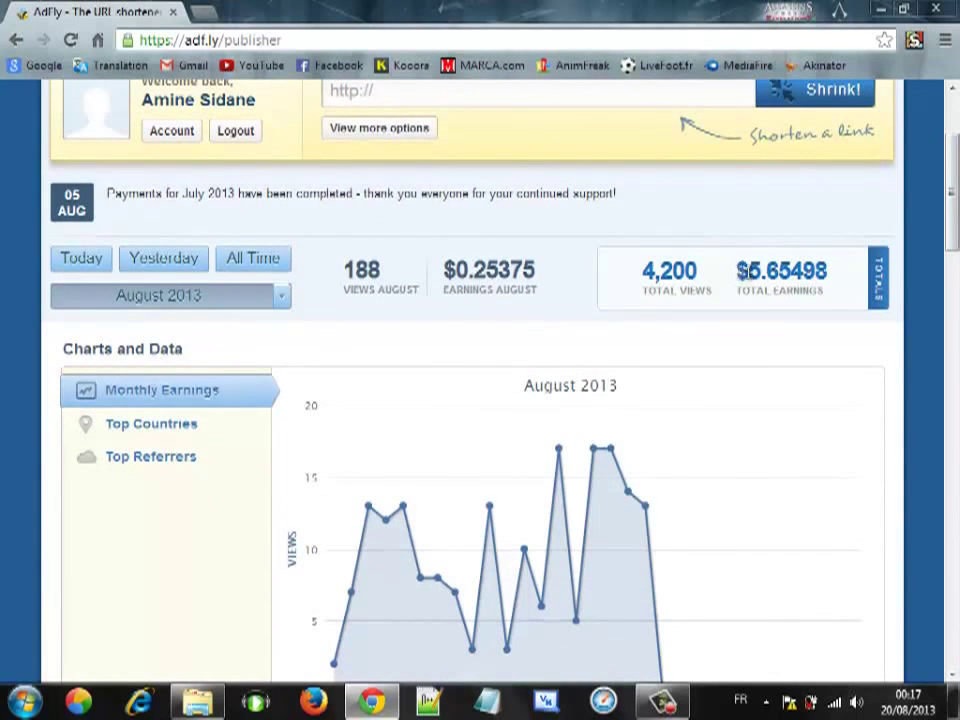
left_click_drag(740, 270, 785, 310)
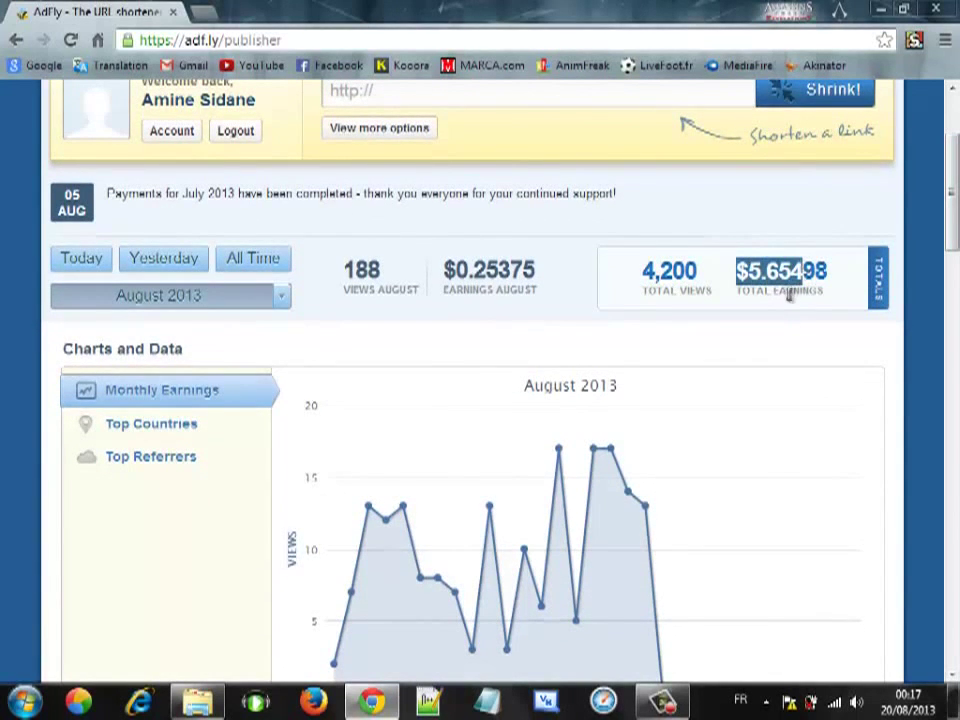
left_click(829, 281)
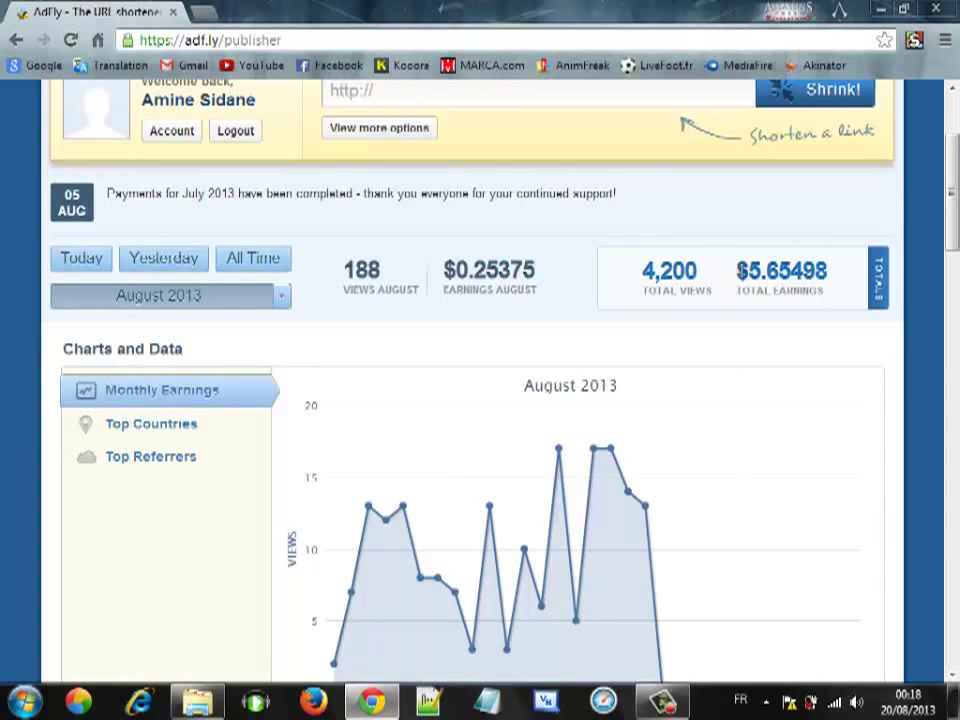
left_click_drag(736, 270, 778, 311)
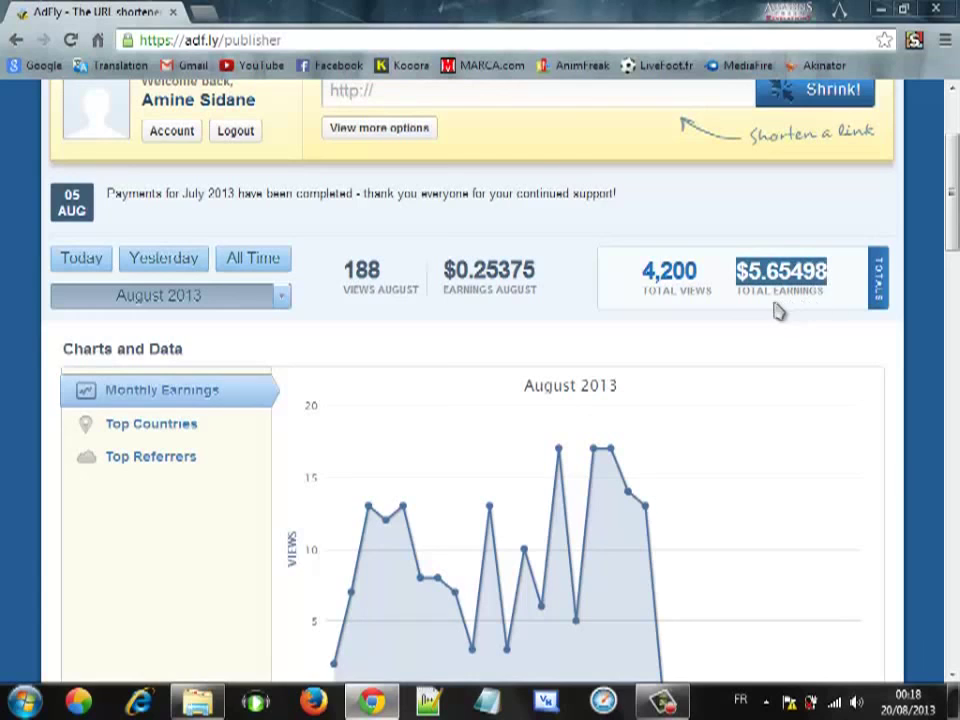
left_click_drag(698, 272, 648, 276)
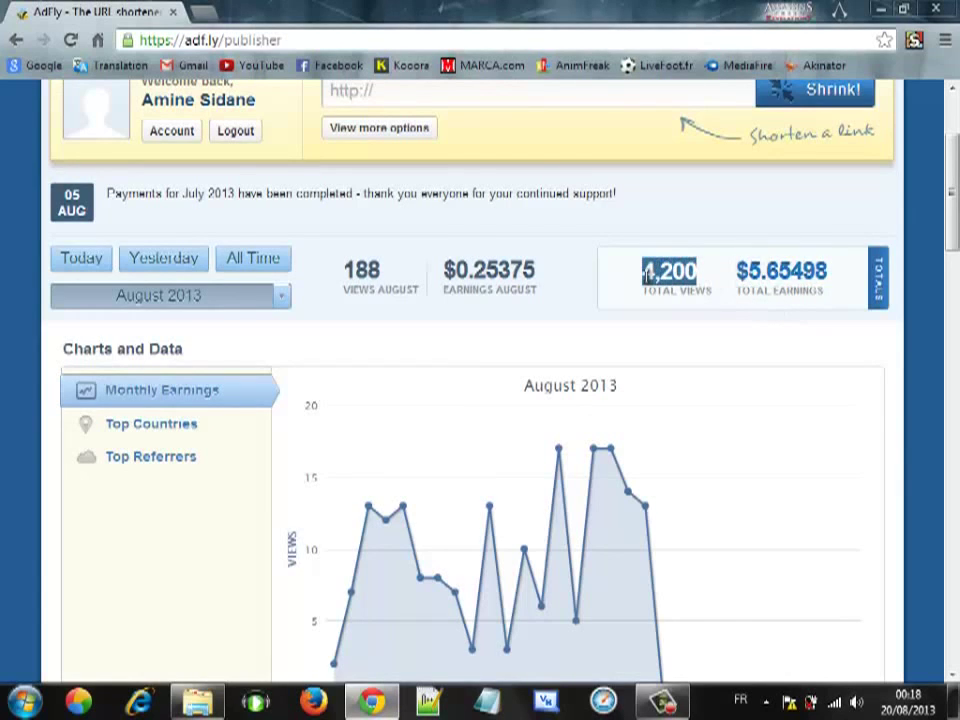
left_click(724, 294)
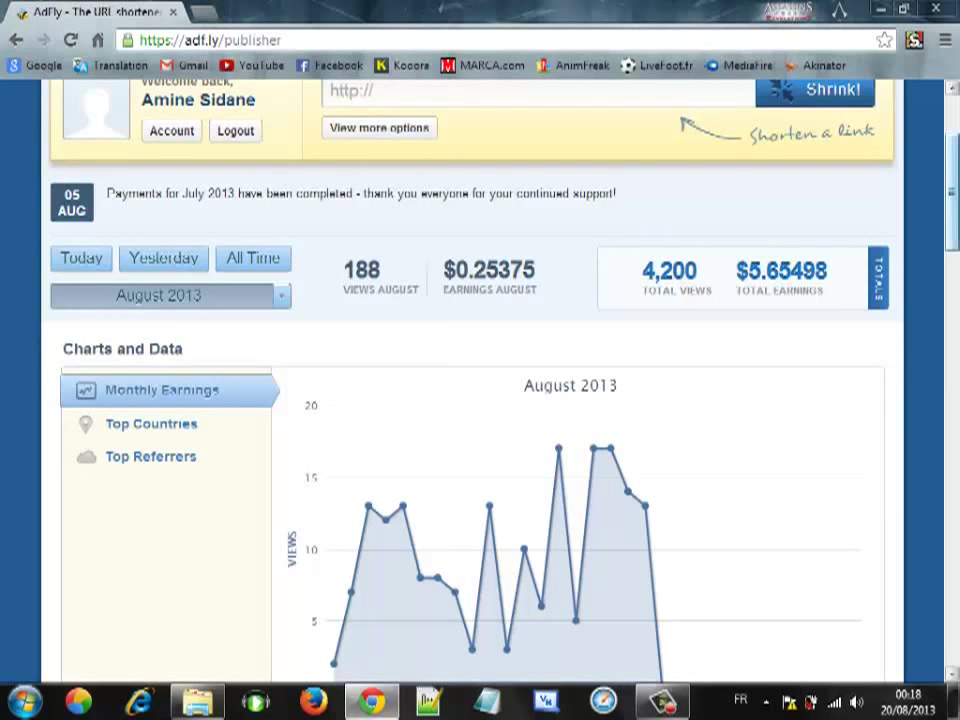
scroll(681, 271, "up", 3)
scroll(681, 271, "up", 1)
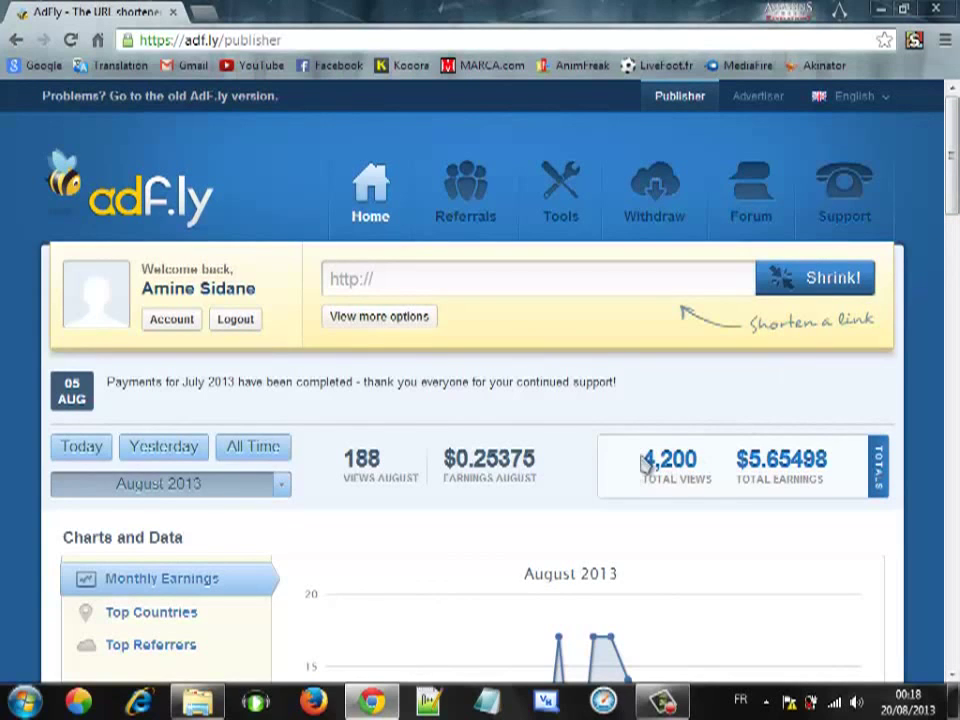
left_click_drag(643, 462, 833, 468)
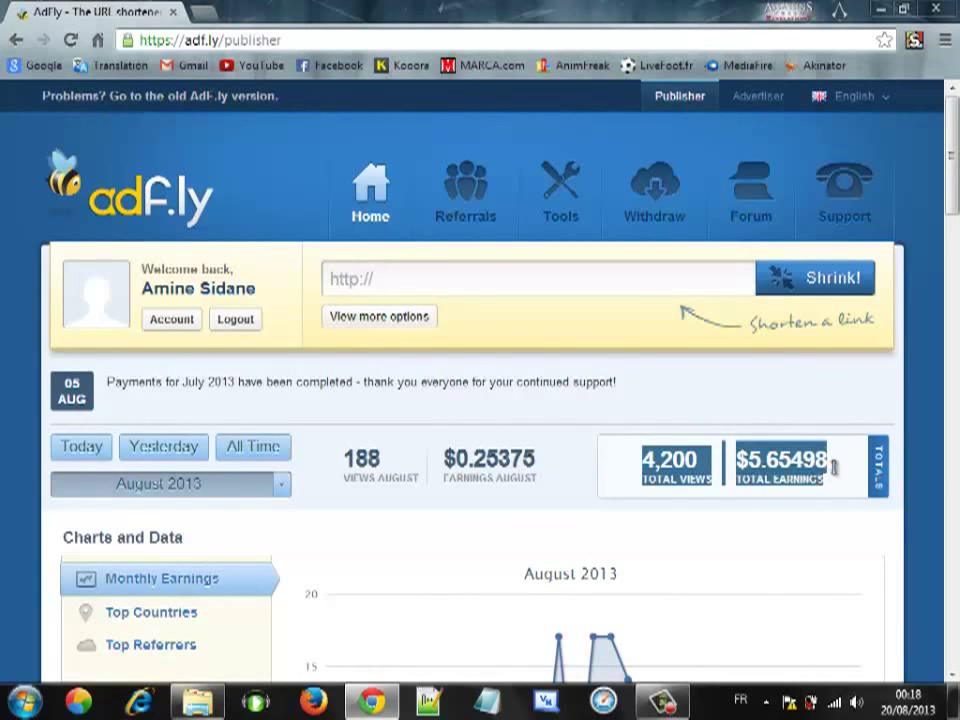
left_click(640, 480)
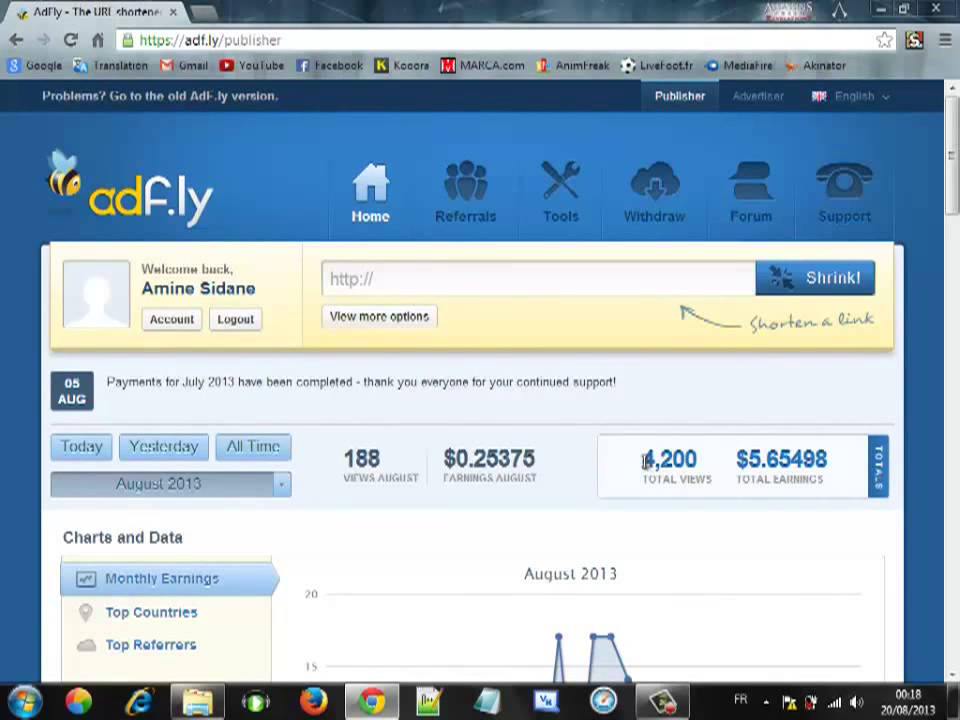
scroll(953, 193, "down", 3)
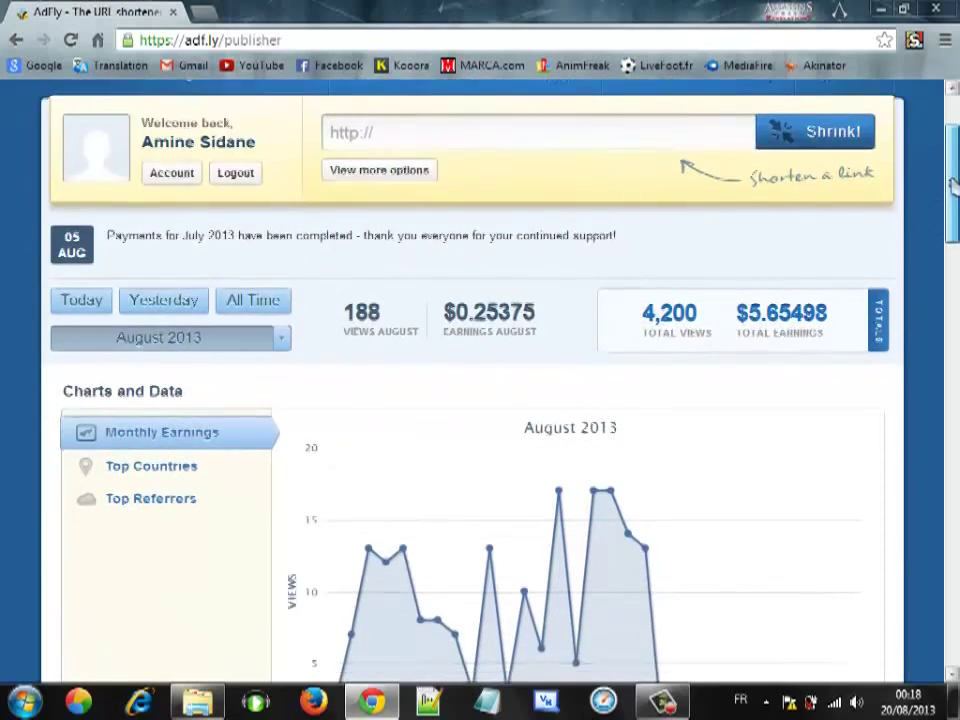
scroll(953, 190, "up", 2)
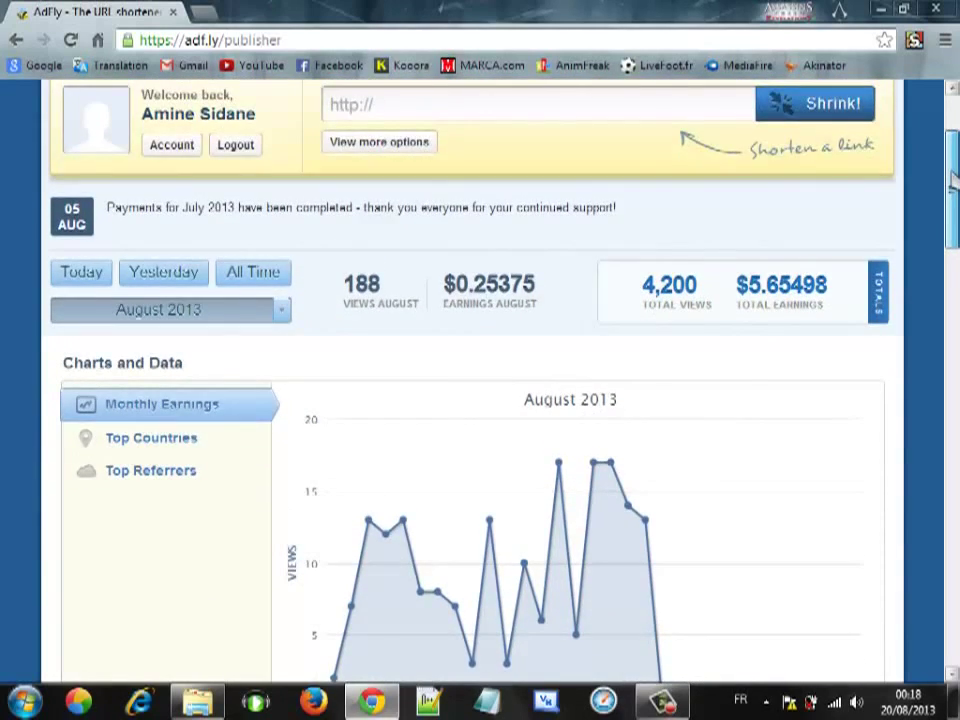
scroll(953, 190, "up", 2)
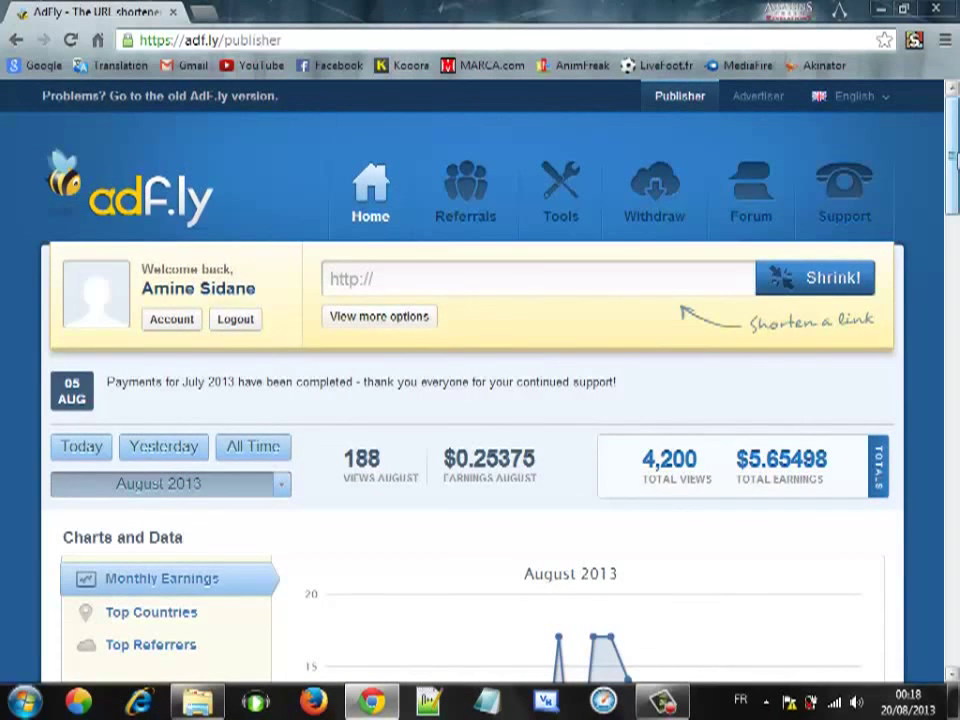
scroll(480, 400, "down", 1)
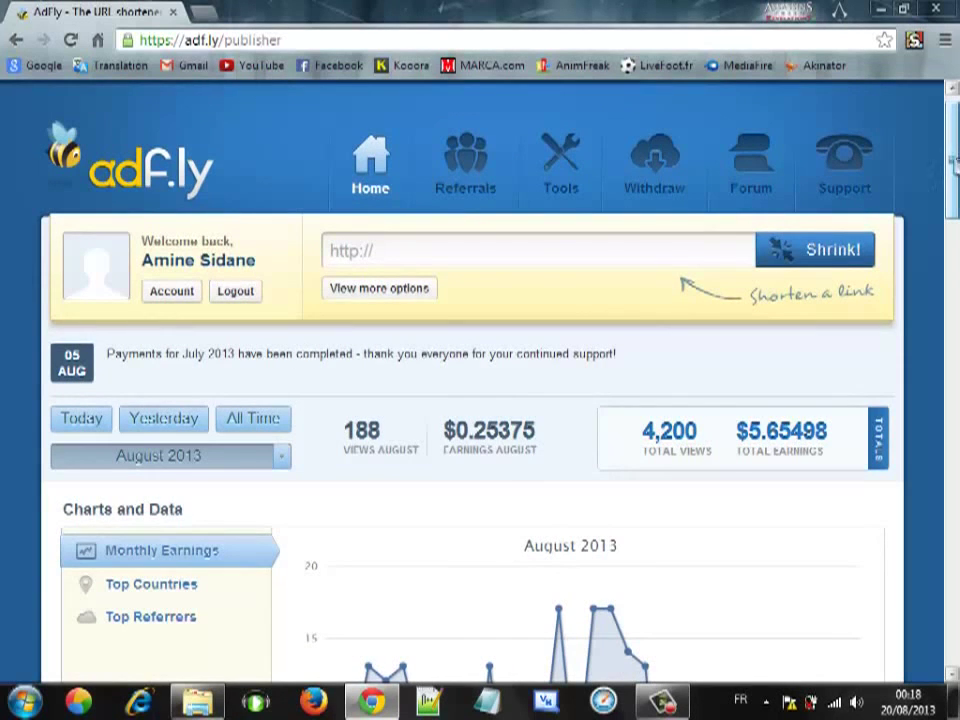
scroll(953, 155, "up", 1)
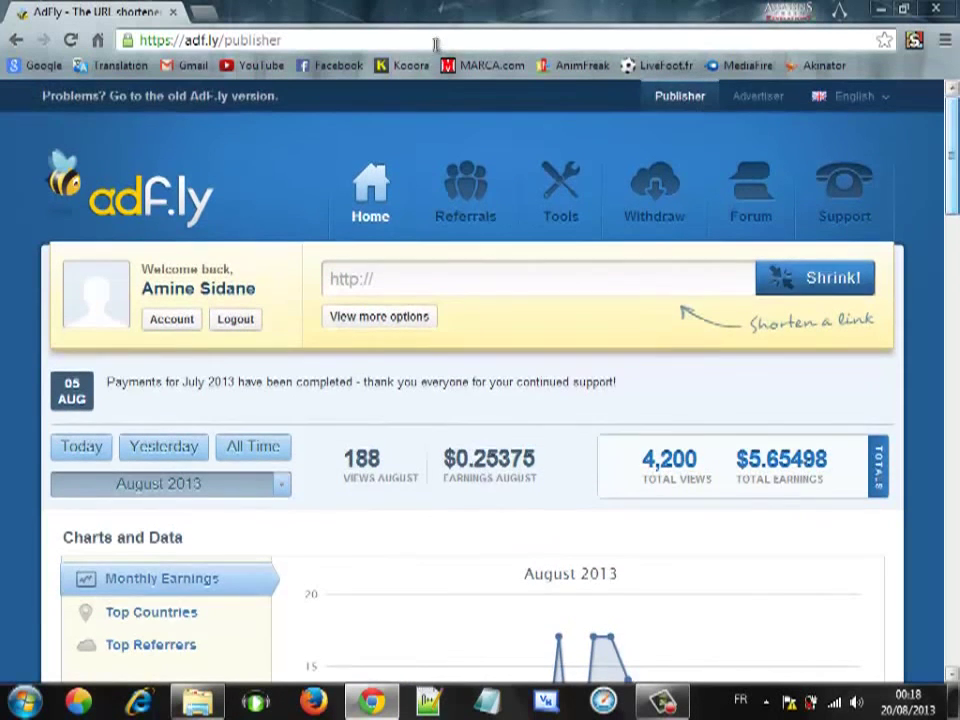
left_click(205, 12)
left_click(30, 66)
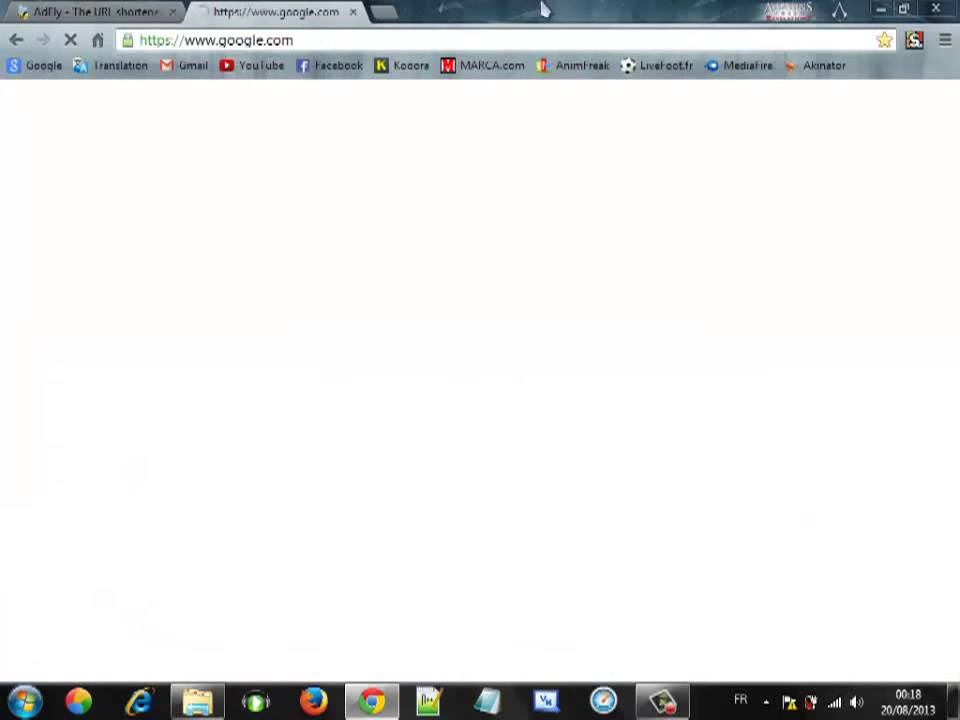
left_click(182, 38)
key("ctrl+c")
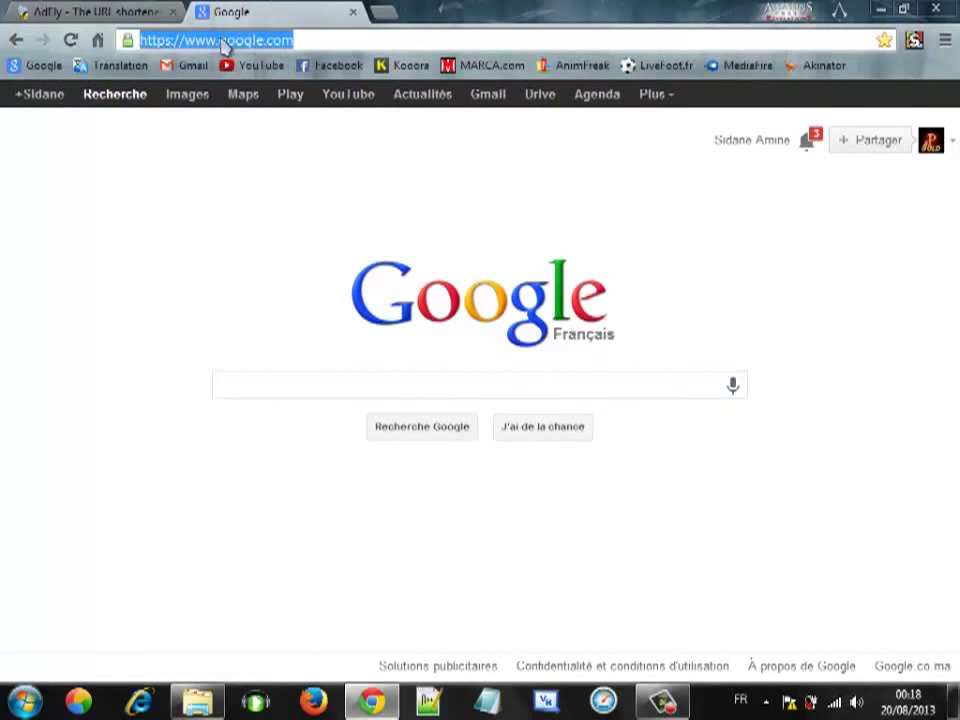
right_click(222, 42)
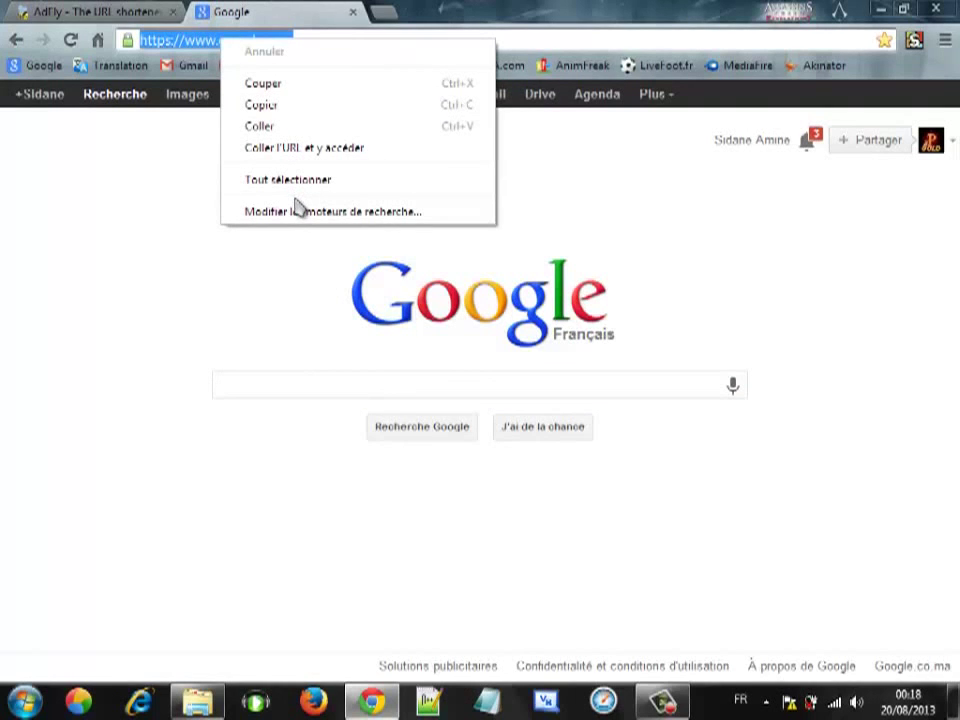
left_click(273, 106)
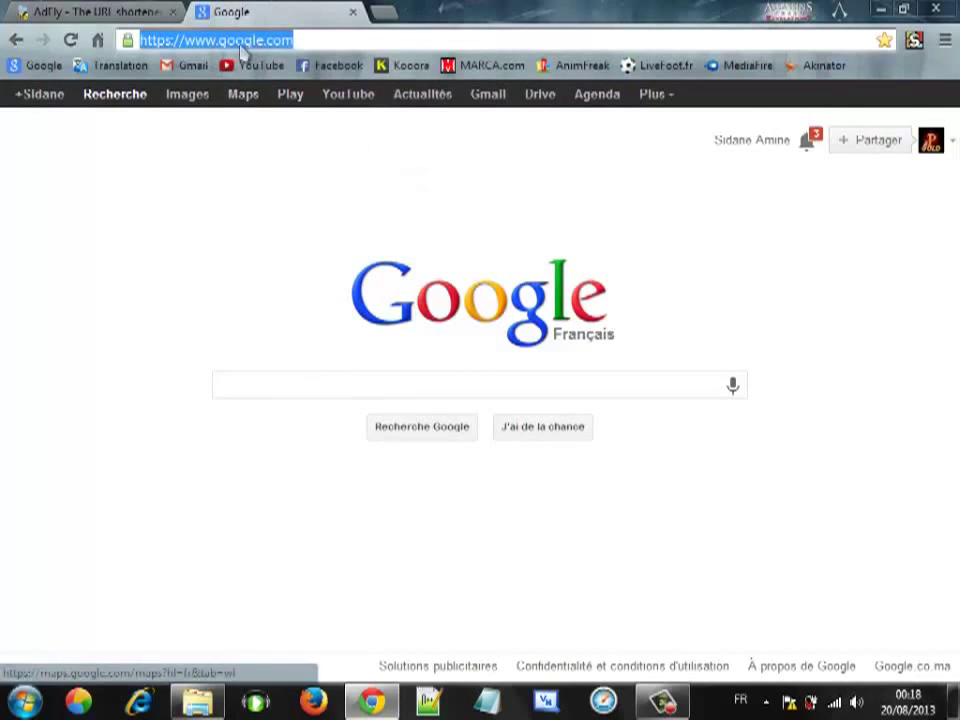
Step: Paste the copied Google address into the link-shortening field on the AdF.ly page and shrink it
left_click(86, 10)
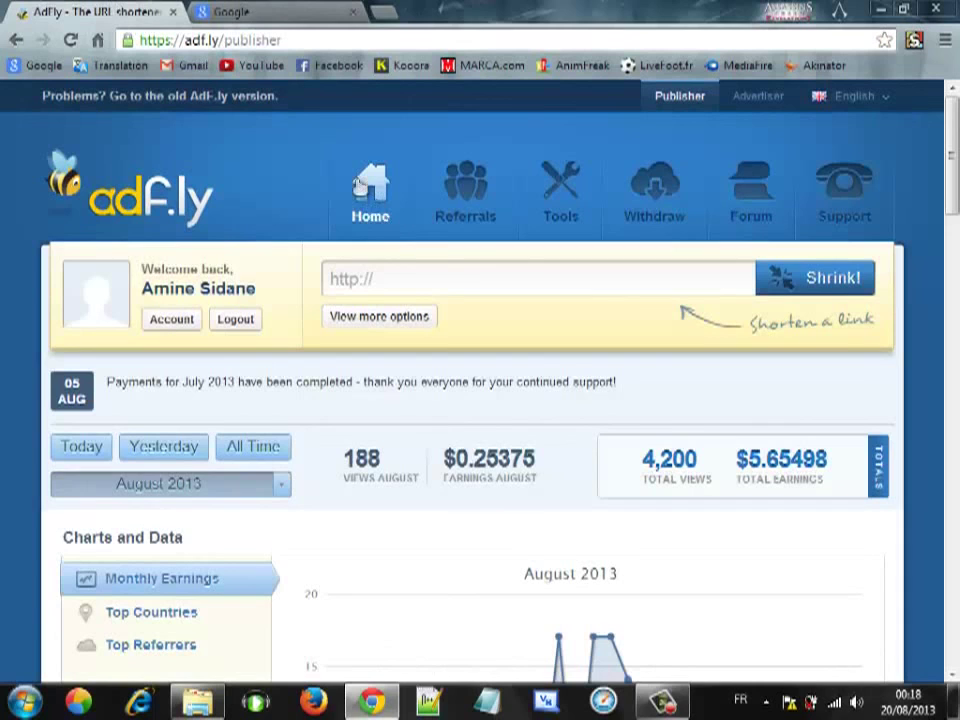
right_click(416, 282)
left_click(470, 390)
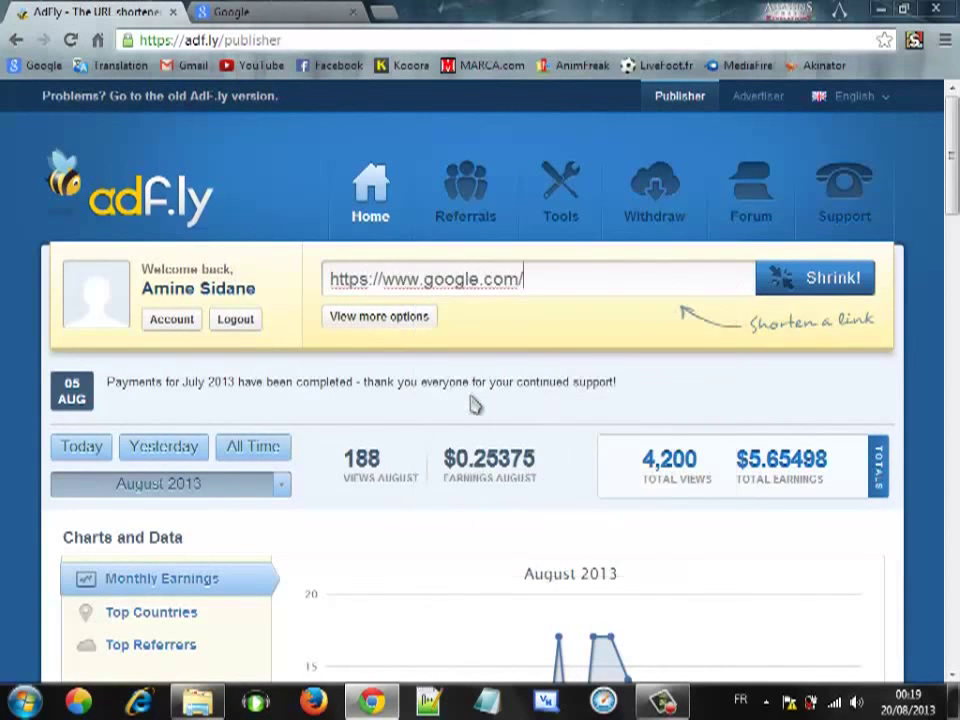
left_click(831, 284)
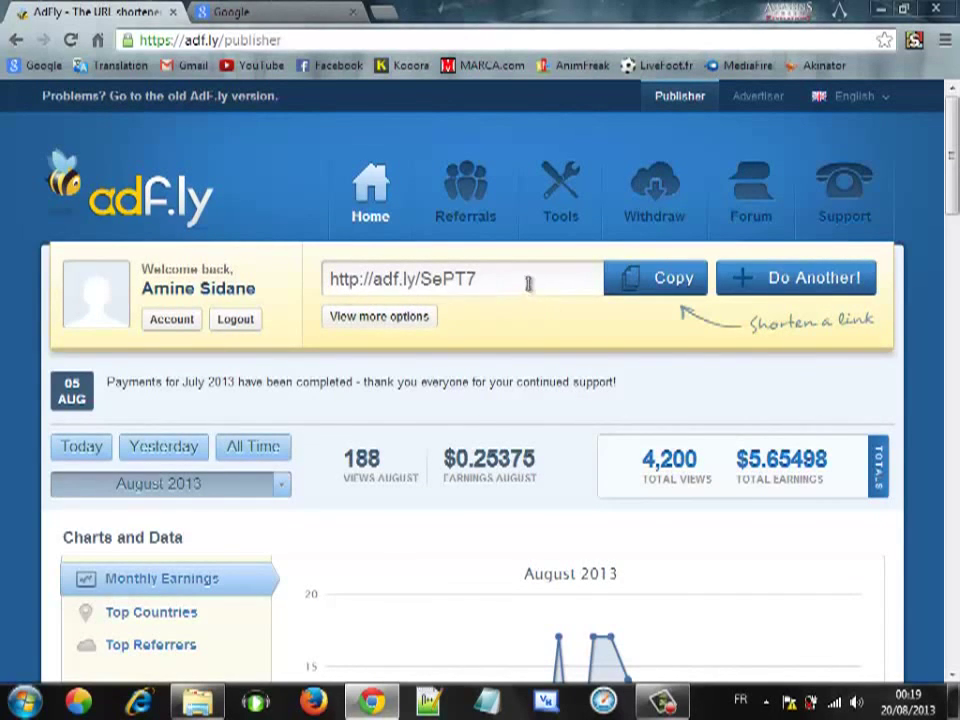
left_click_drag(529, 281, 332, 279)
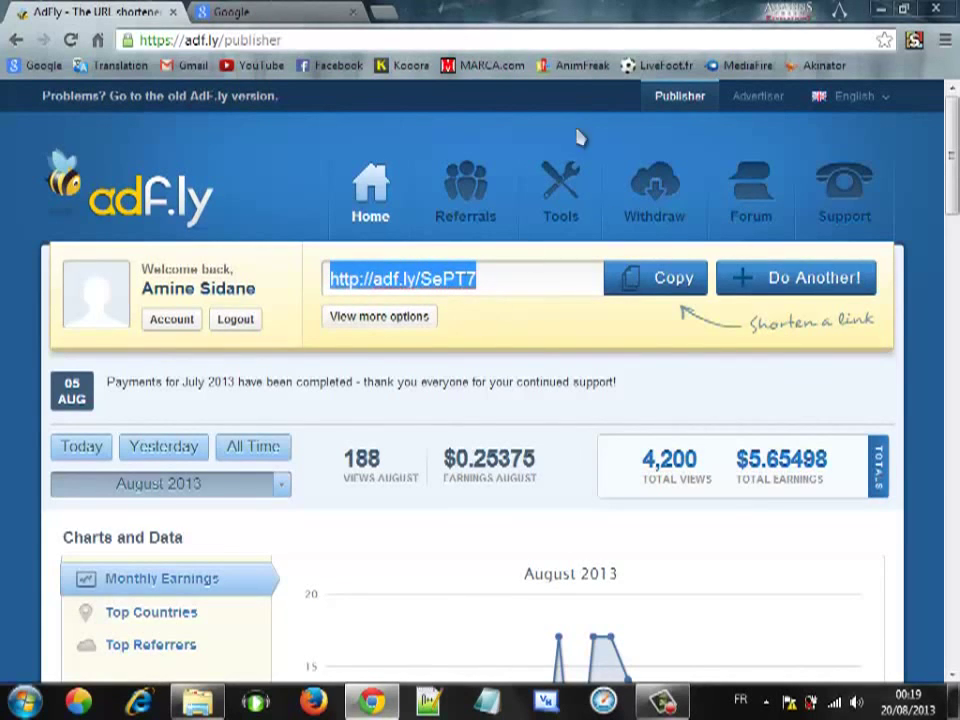
right_click(430, 283)
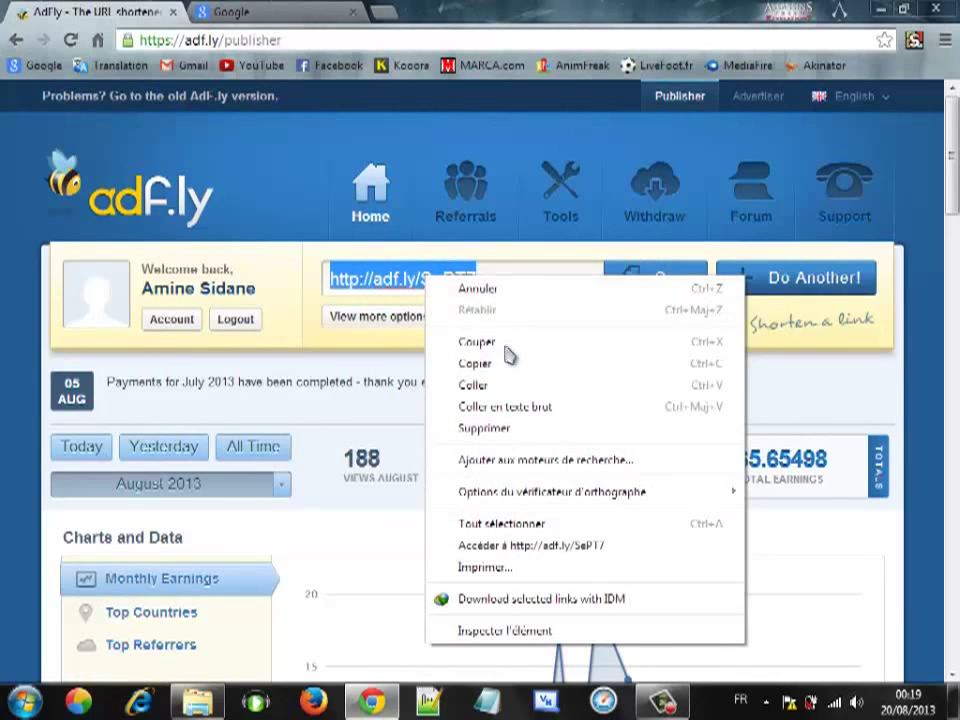
left_click(506, 364)
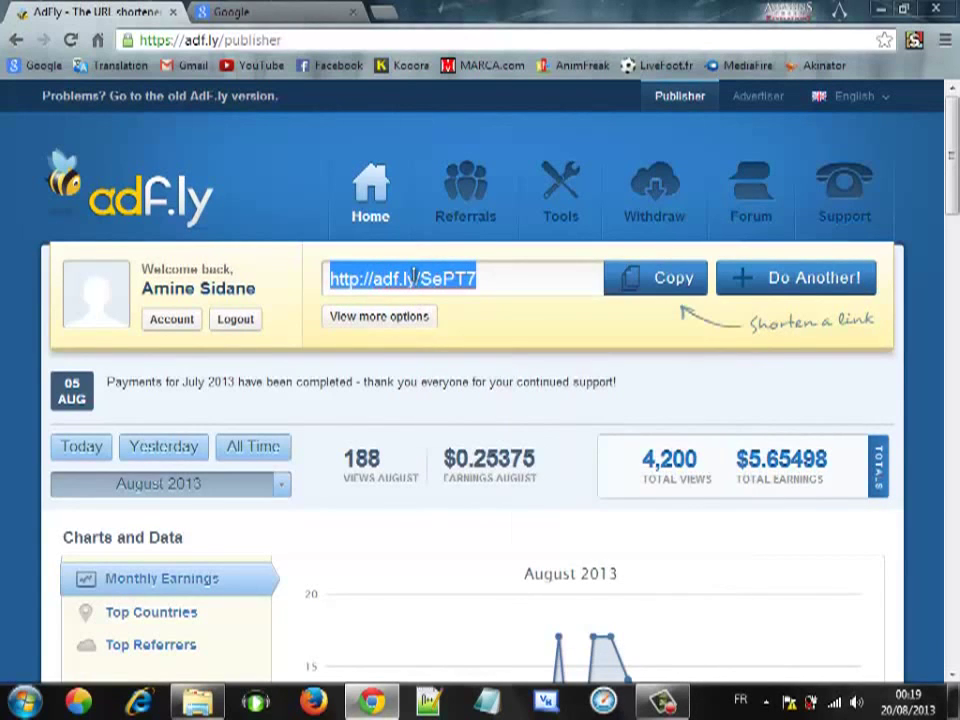
right_click(407, 276)
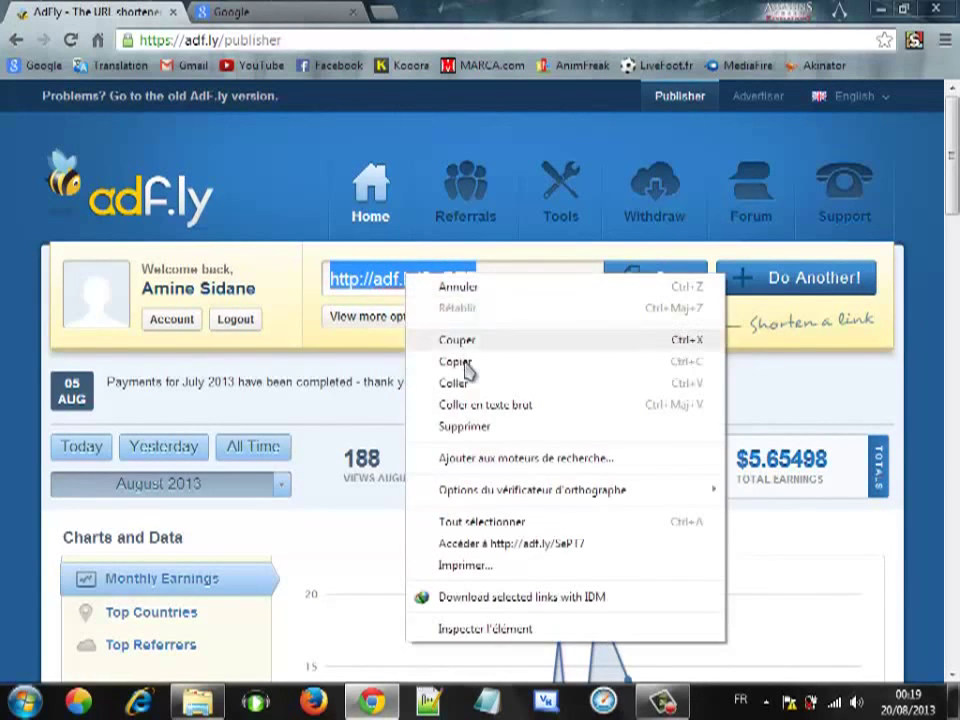
left_click(464, 366)
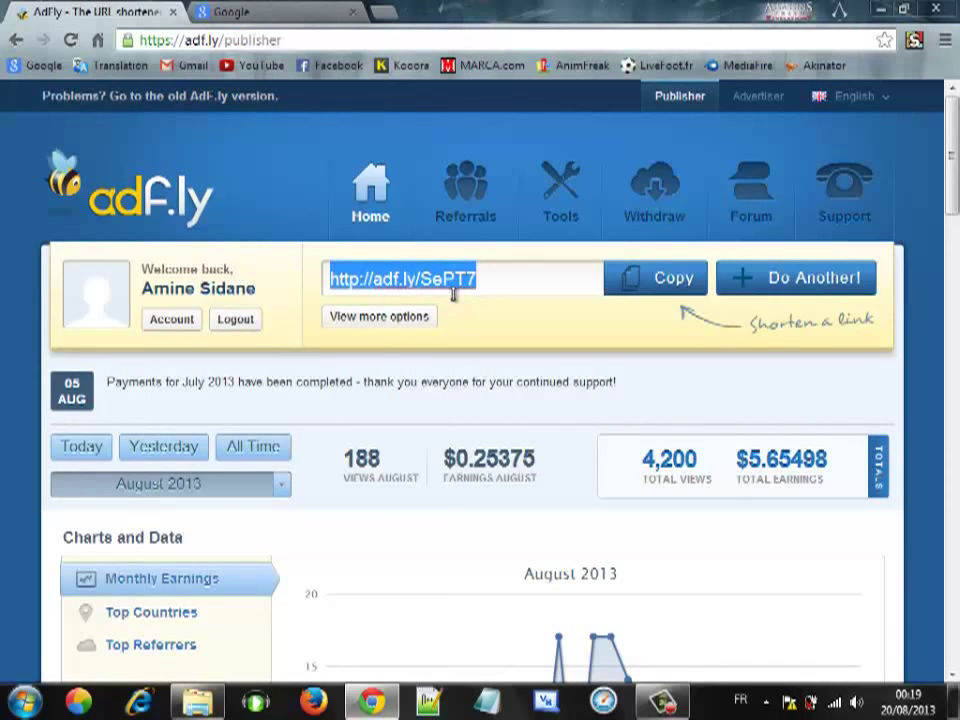
right_click(465, 282)
left_click(514, 366)
right_click(448, 274)
left_click(484, 364)
right_click(441, 282)
left_click(513, 373)
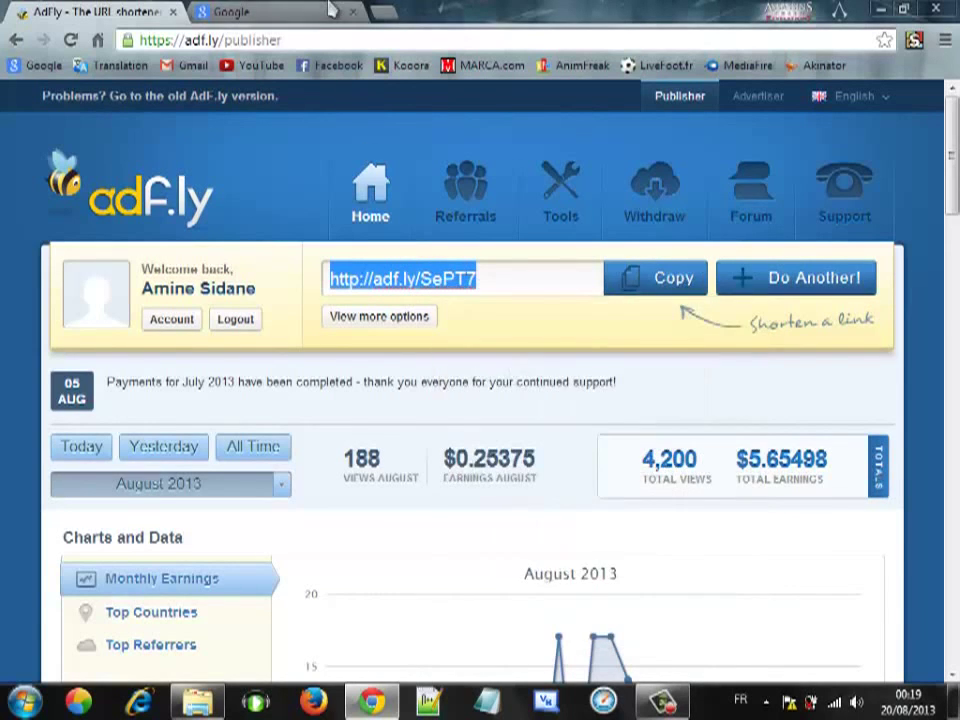
Step: Load the copied short link in the Google tab, skip its advertisement, and return to the AdF.ly dashboard
left_click(332, 8)
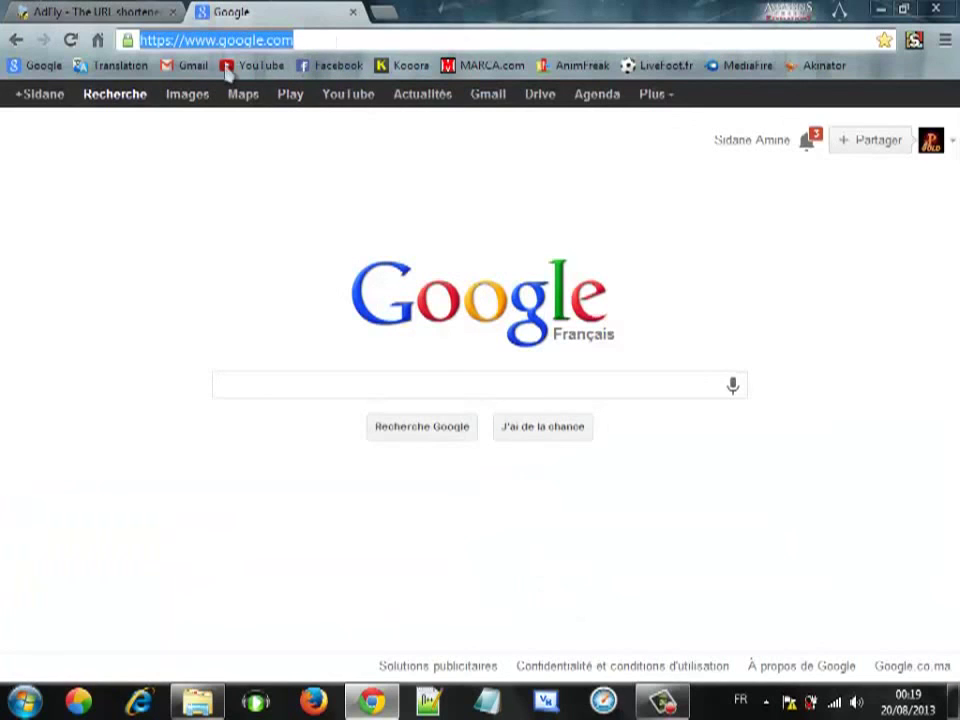
right_click(254, 46)
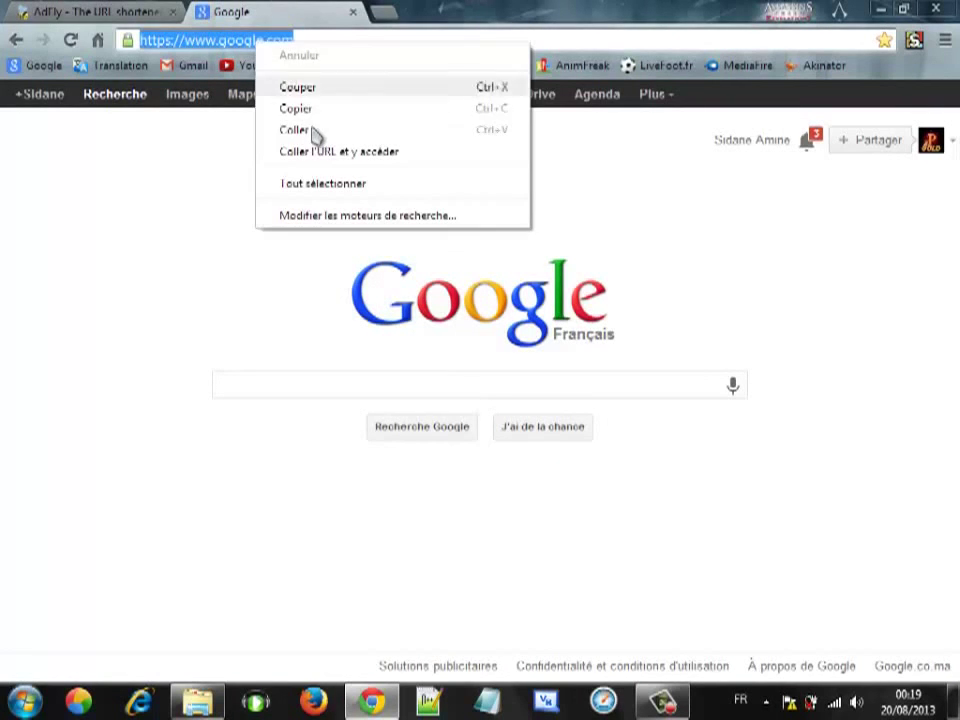
left_click(313, 130)
key("Return")
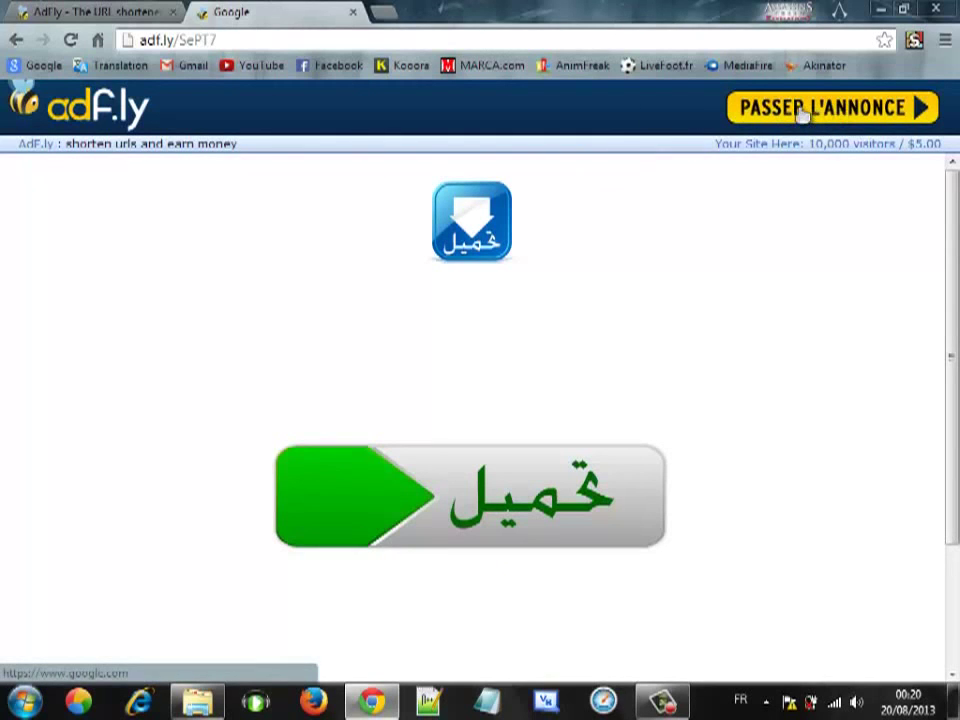
left_click(845, 110)
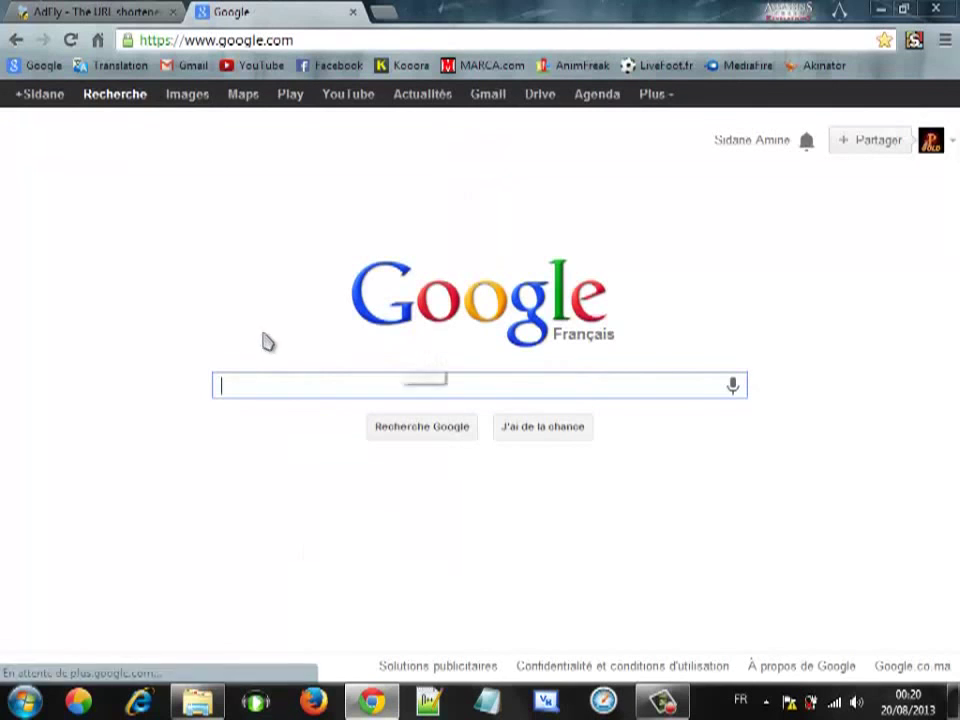
left_click(130, 12)
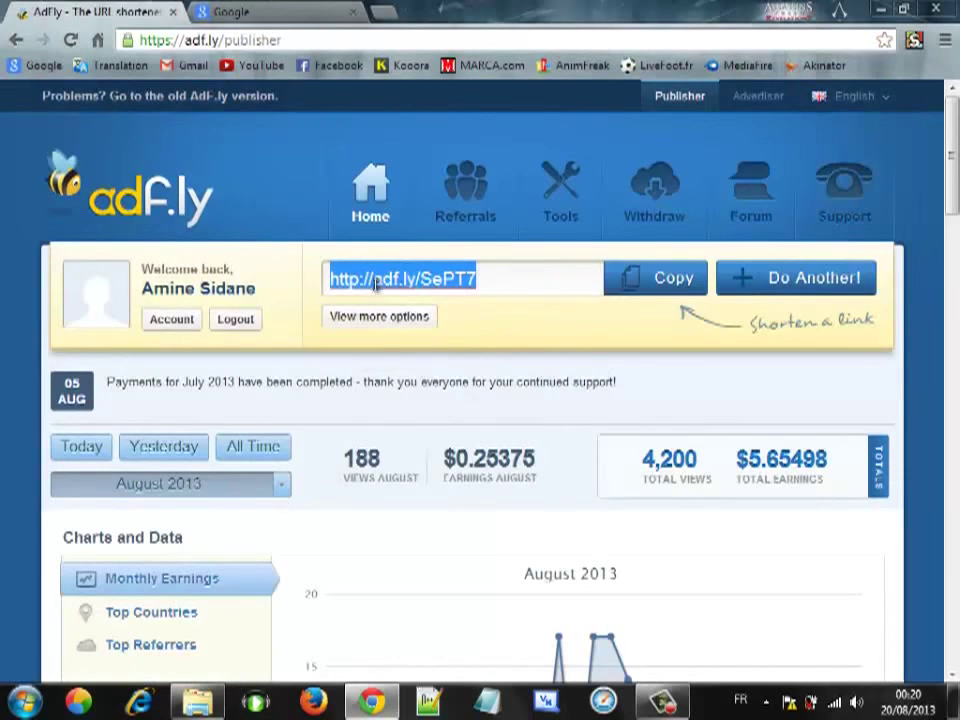
Step: Compare the shortened link on the AdF.ly dashboard with the original Google address in the other browser tab
left_click(283, 11)
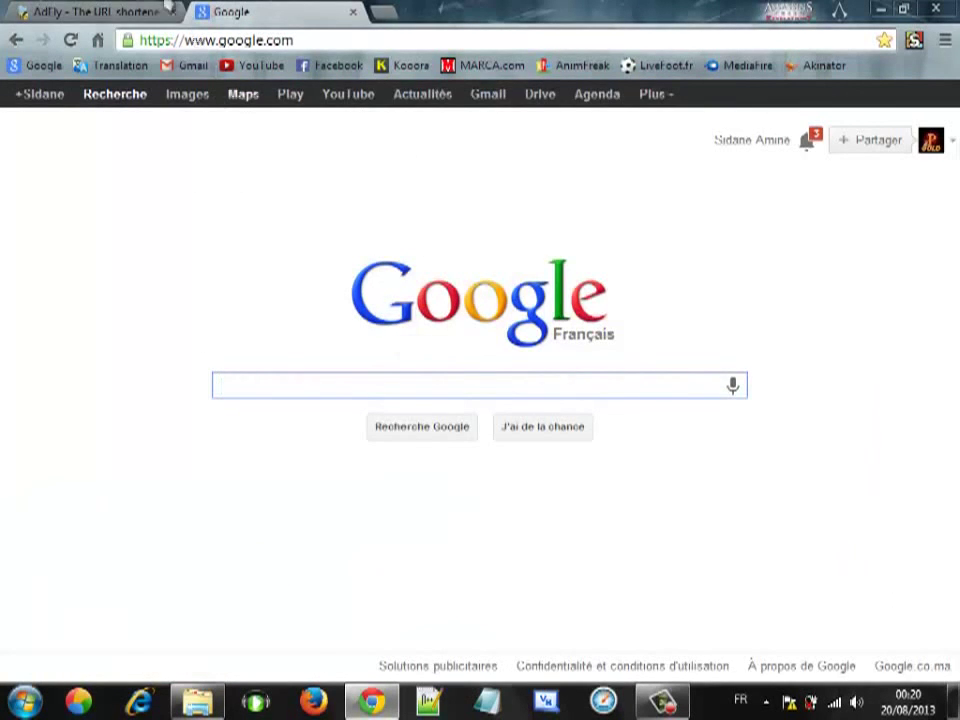
left_click(122, 11)
left_click(248, 11)
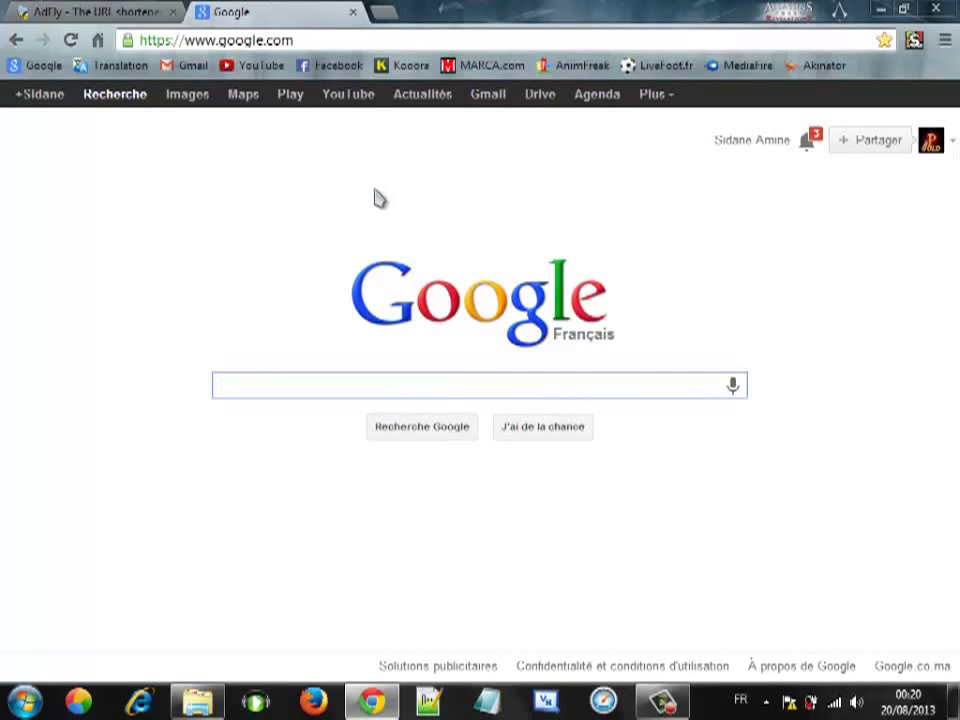
left_click(165, 10)
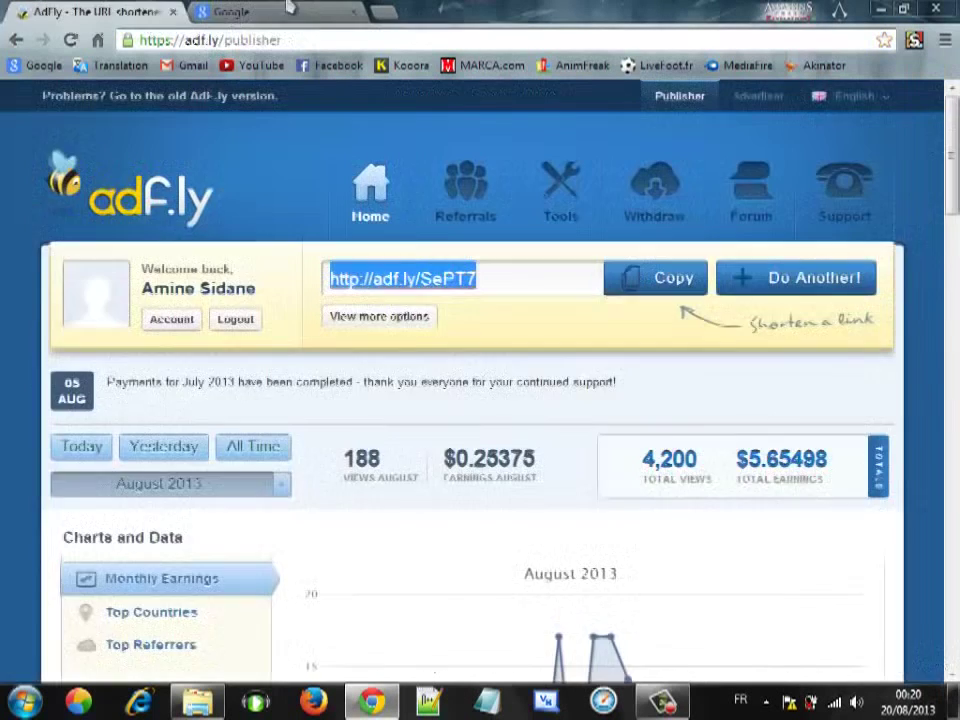
left_click(231, 12)
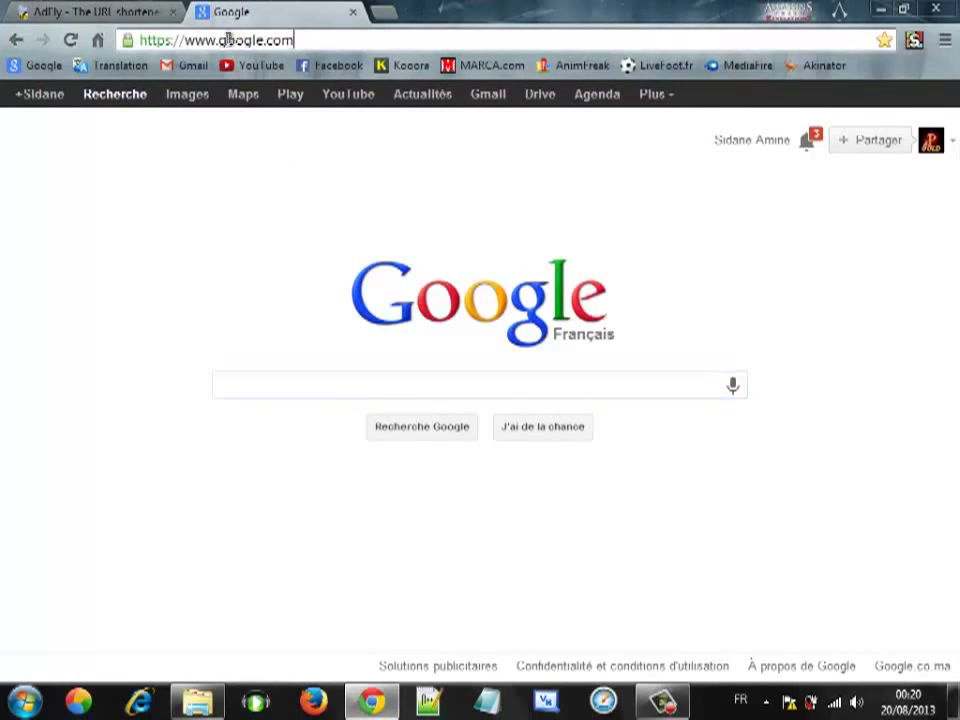
left_click_drag(290, 39, 147, 40)
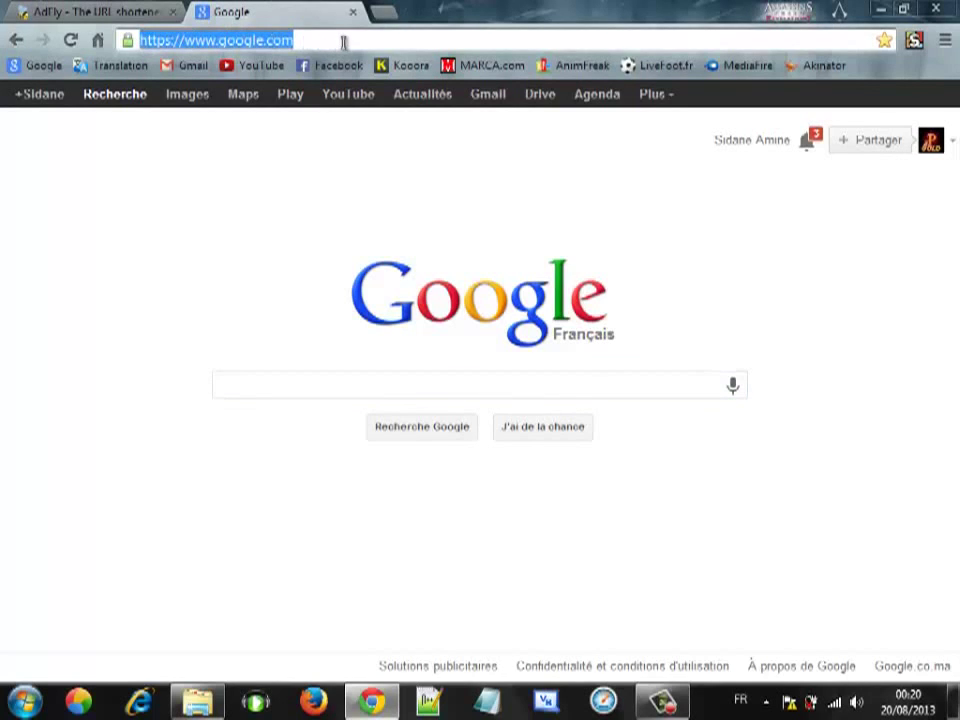
left_click(388, 43)
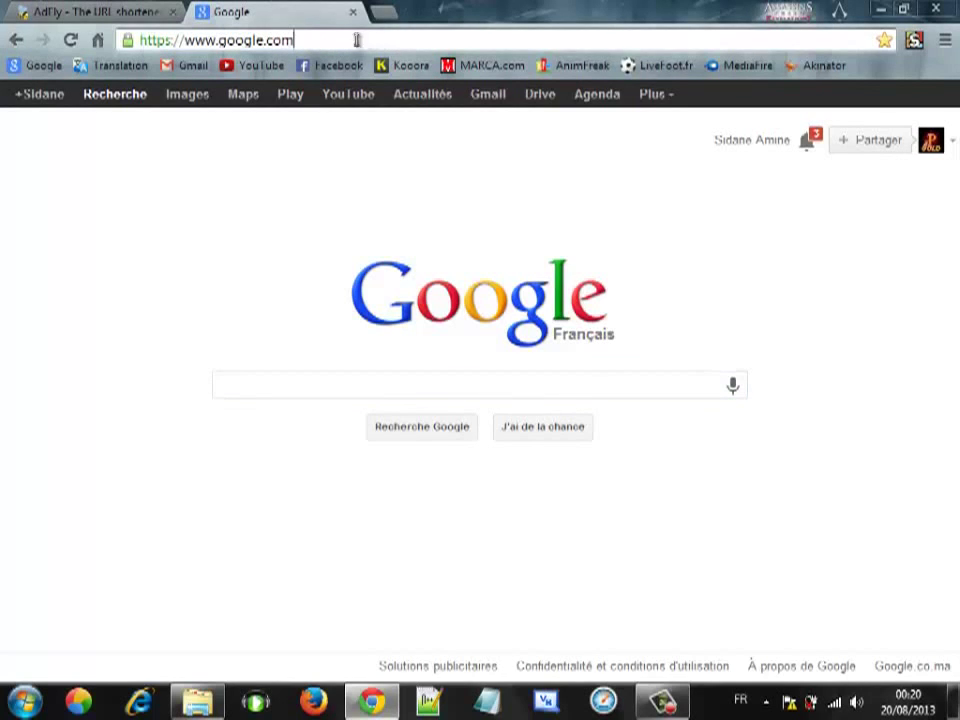
left_click(92, 9)
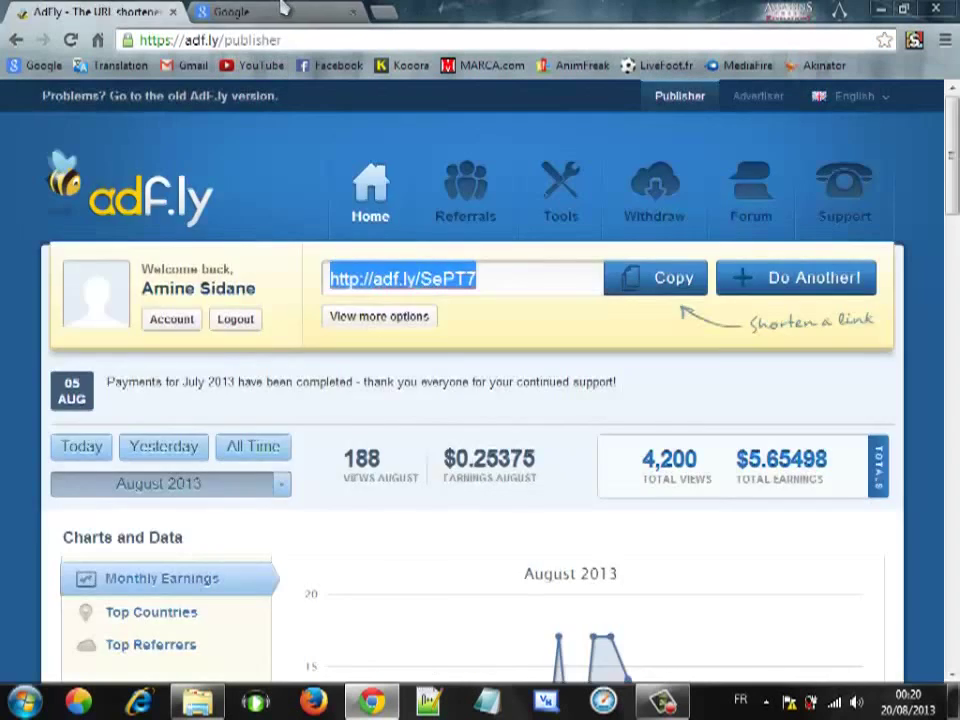
left_click(285, 10)
left_click(95, 11)
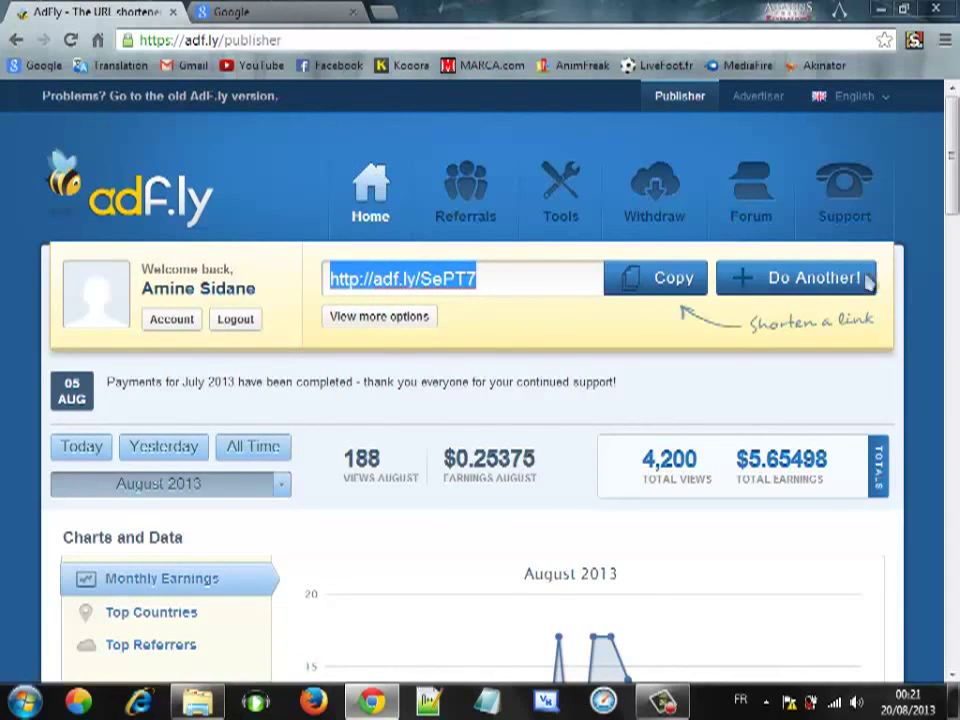
Step: Examine the total views and total earnings figures in the dashboard's totals box
left_click_drag(954, 150, 951, 184)
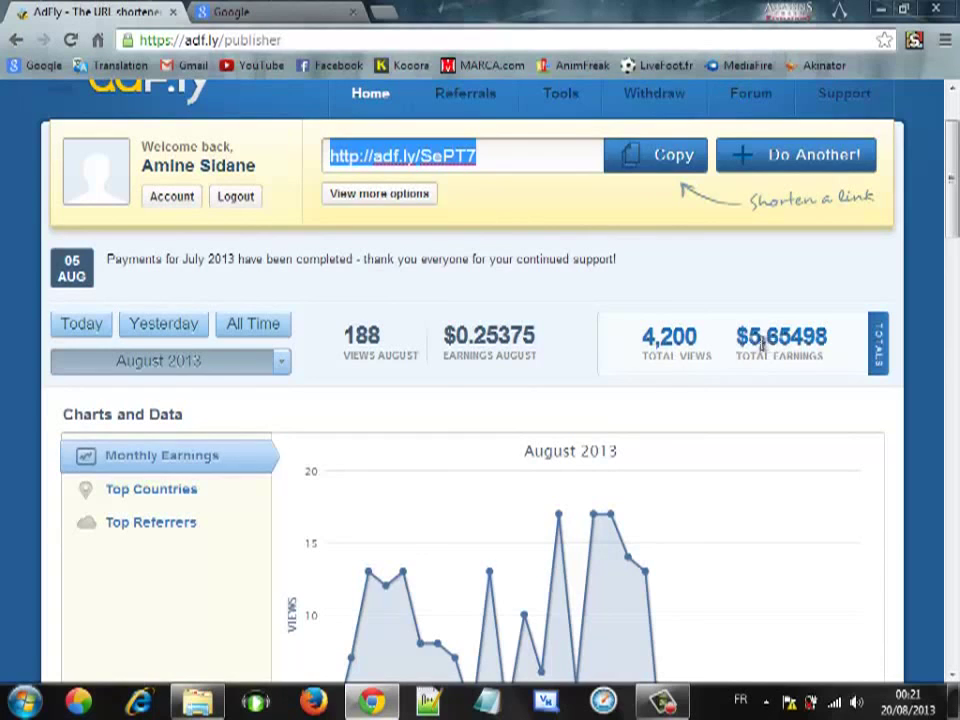
left_click_drag(766, 338, 741, 338)
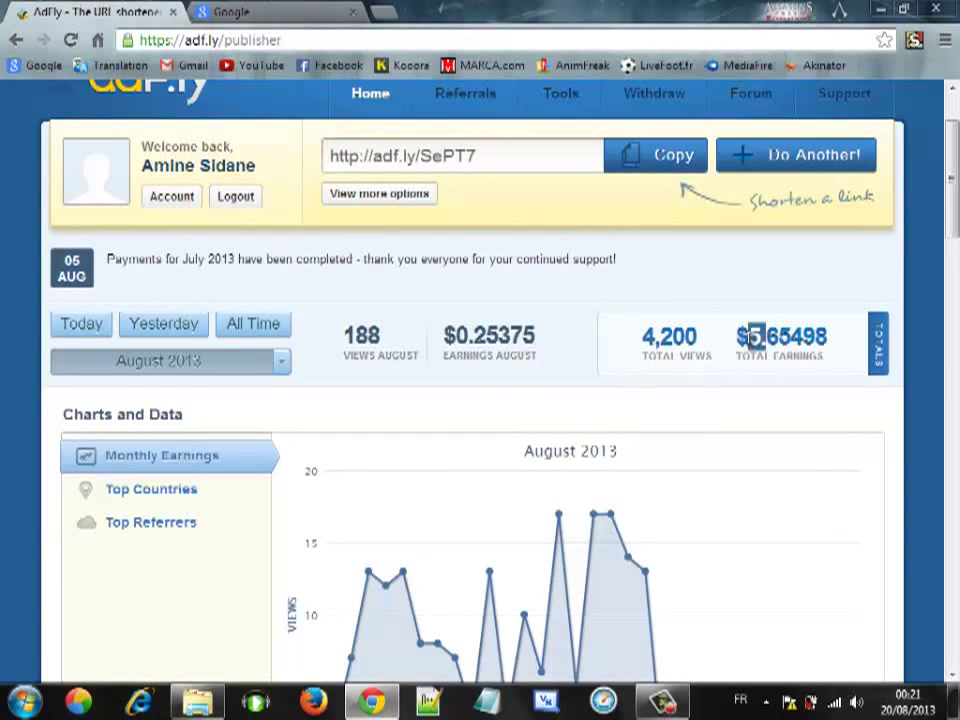
left_click(700, 358)
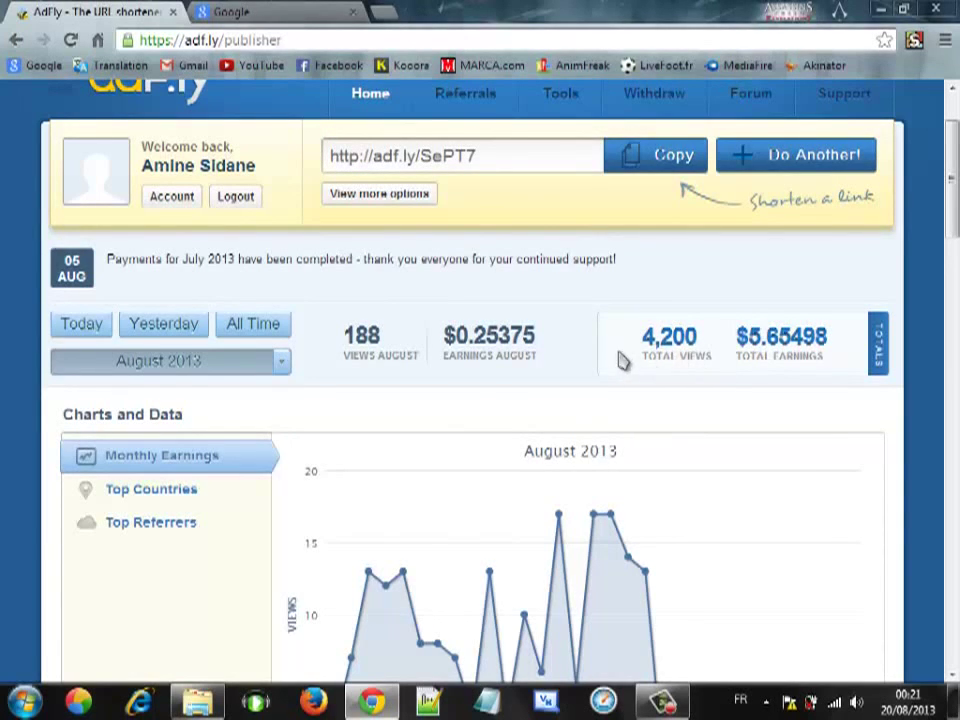
left_click_drag(835, 344, 643, 366)
left_click(640, 354)
left_click_drag(830, 342, 644, 348)
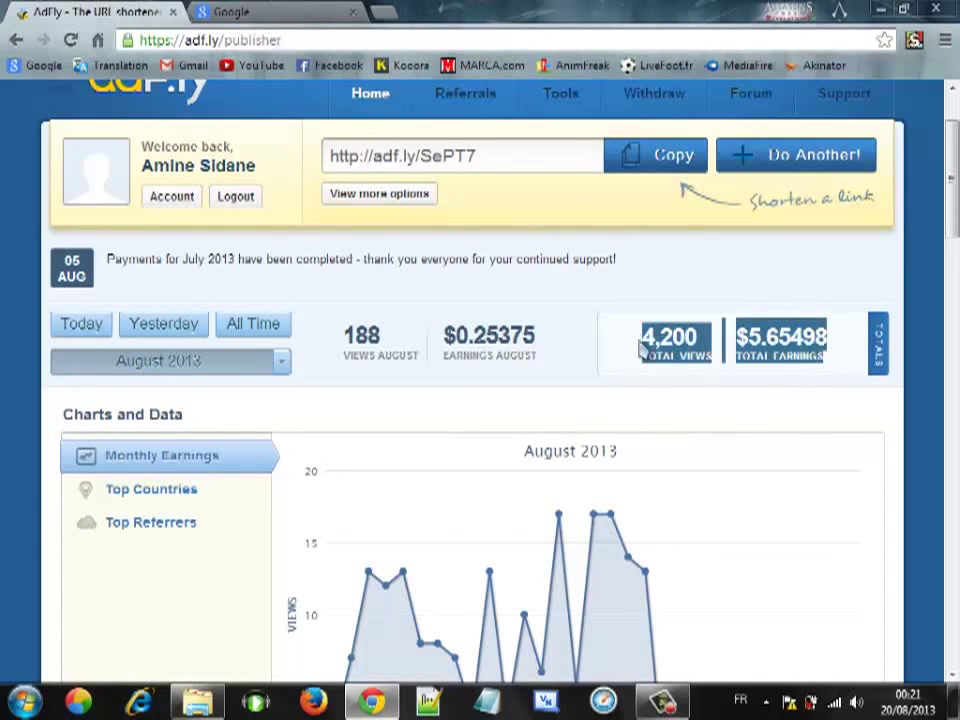
left_click(835, 352)
left_click_drag(828, 342, 652, 343)
left_click(638, 349)
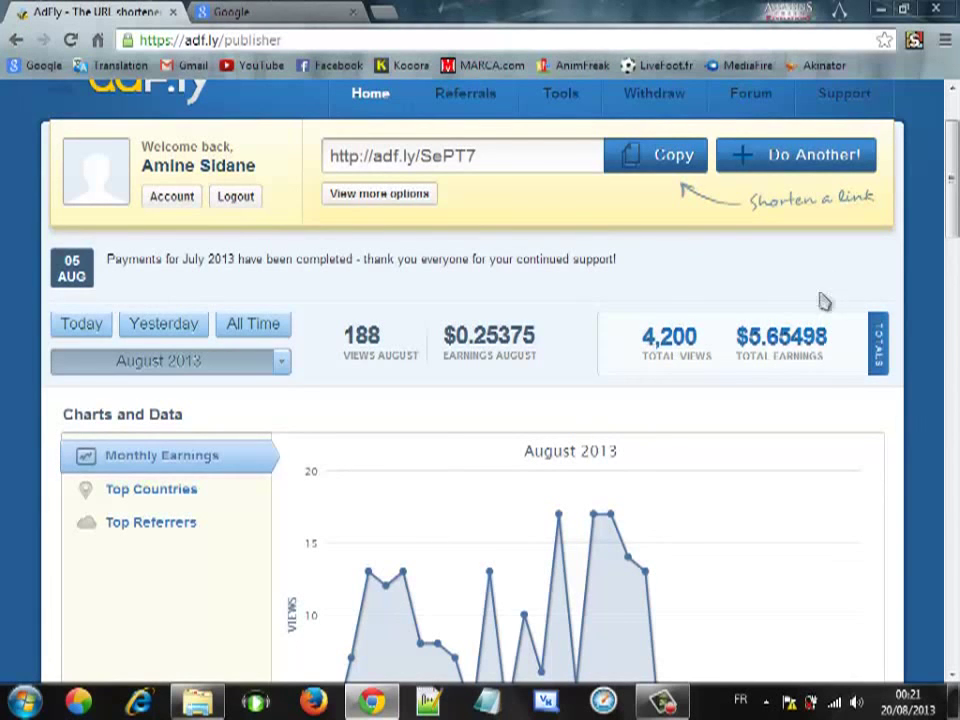
Step: Look over the Your Links list with each link's views and earnings, and return to the dashboard header
scroll(951, 299, "down", 1)
scroll(951, 299, "down", 7)
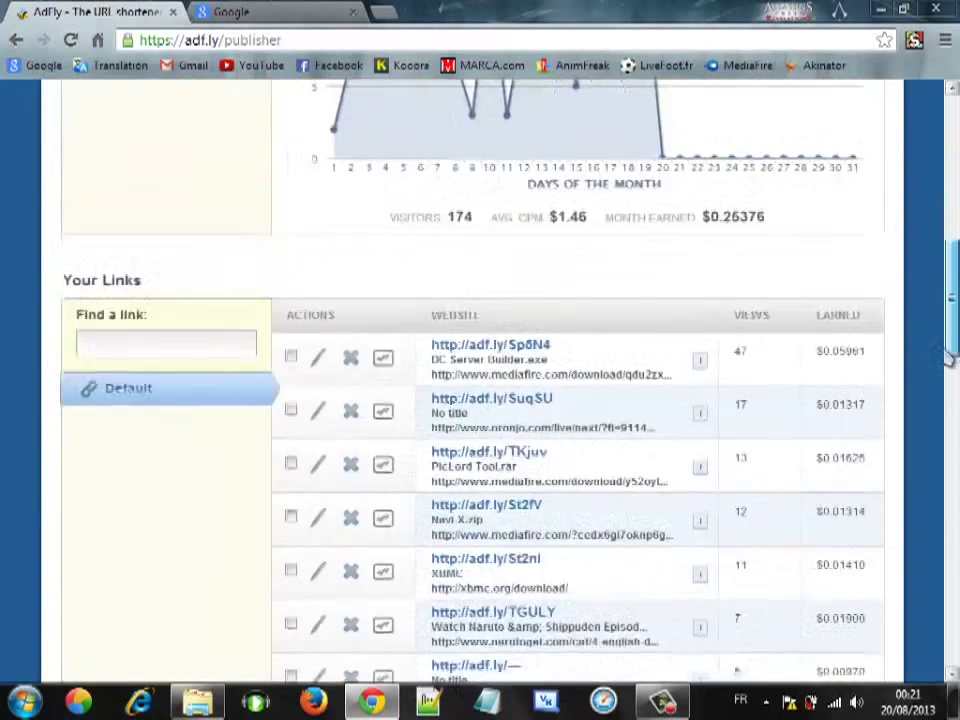
scroll(951, 299, "up", 8)
scroll(470, 380, "up", 2)
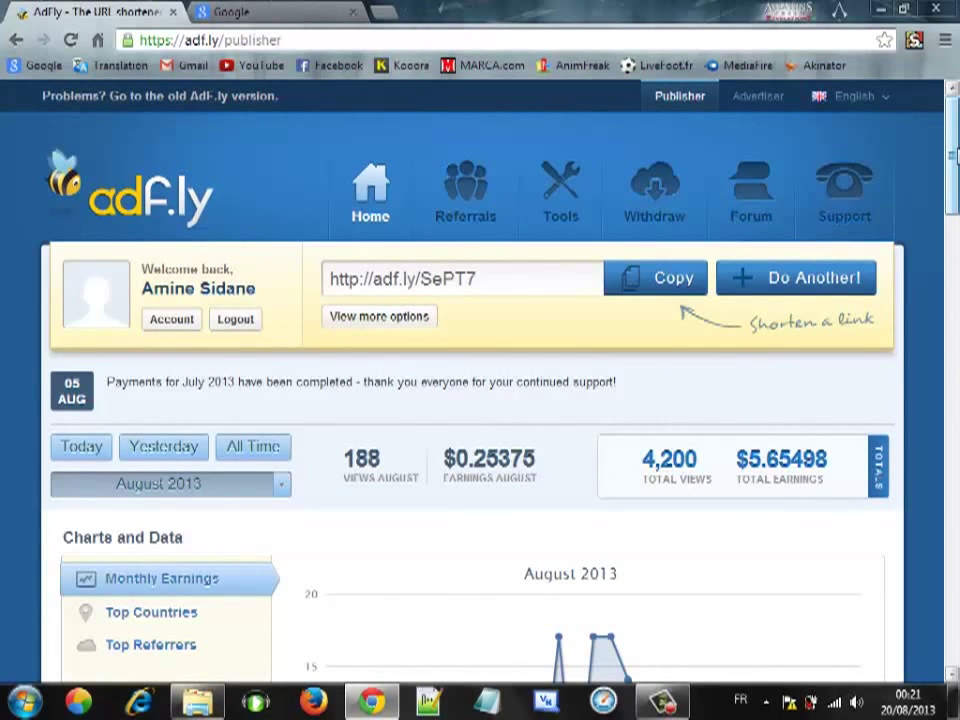
mouse_move(952, 155)
left_mouse_down()
mouse_move(952, 195)
mouse_move(952, 155)
left_mouse_up()
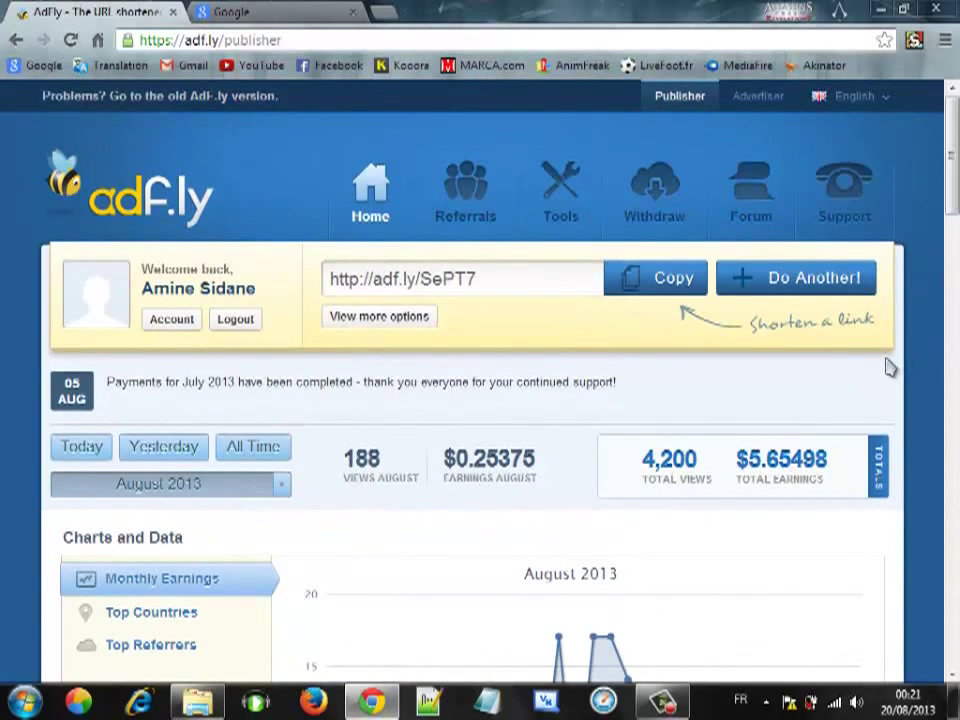
Step: Reset the link-shortening form for another address and place the cursor in its empty field
left_click(821, 292)
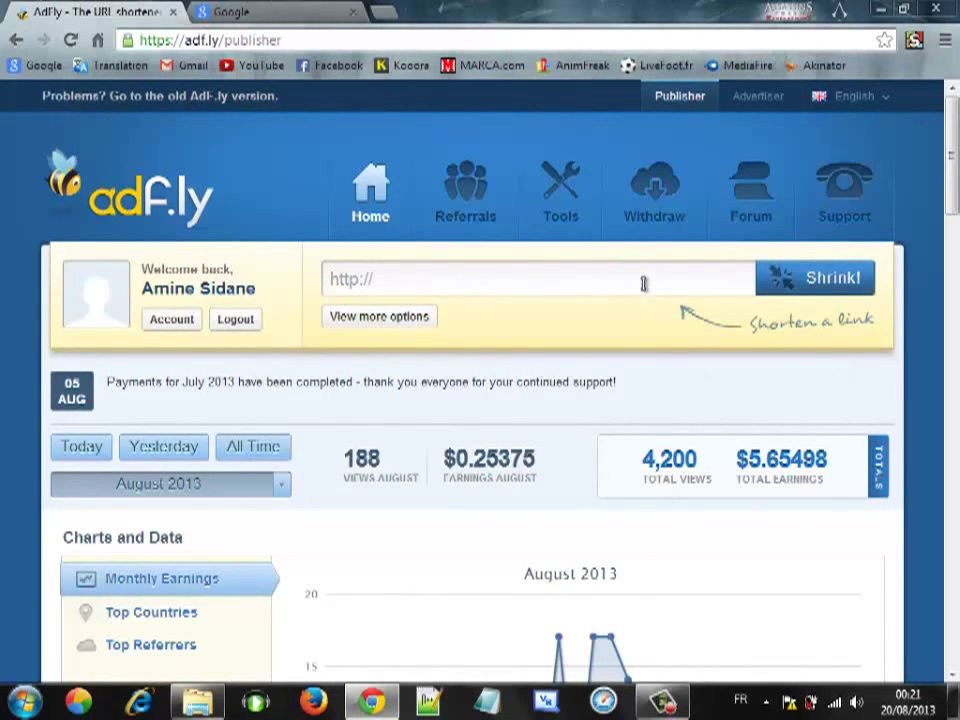
left_click(331, 279)
scroll(317, 420, "down", 1)
scroll(480, 400, "down", 3)
scroll(480, 400, "up", 4)
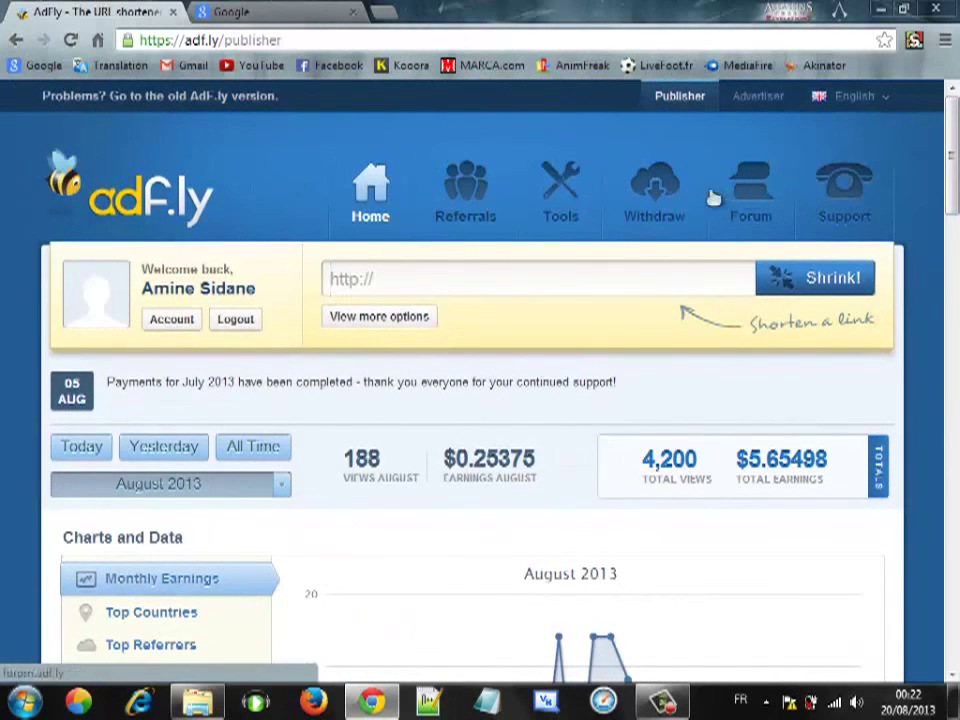
Step: Log out of the AdF.ly account, confirming the logout, and open the registration form for a new account
left_click(238, 320)
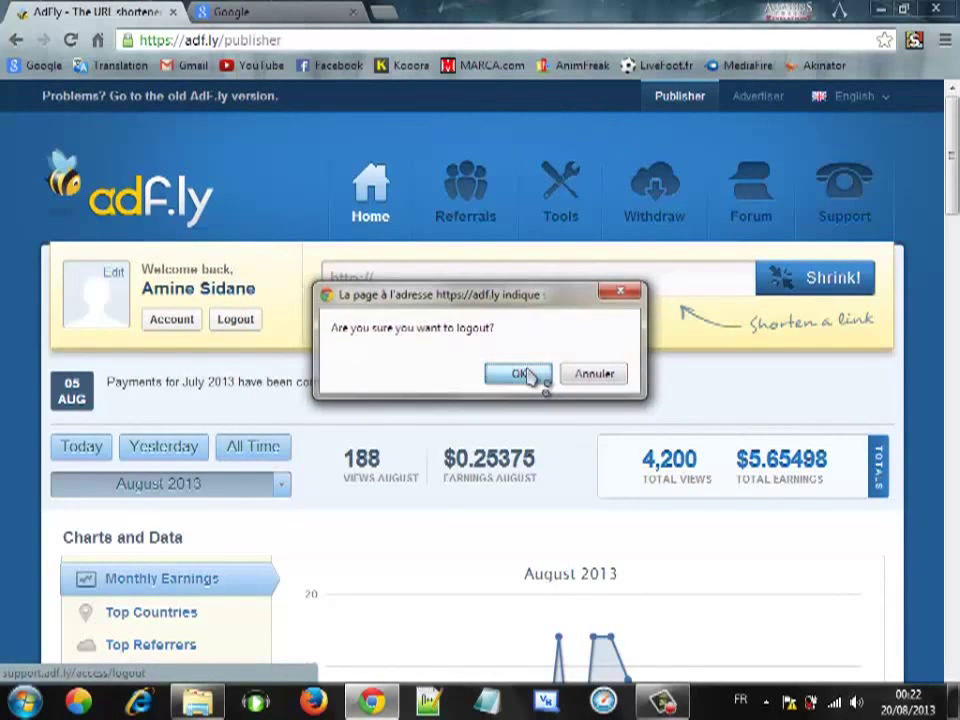
left_click(533, 374)
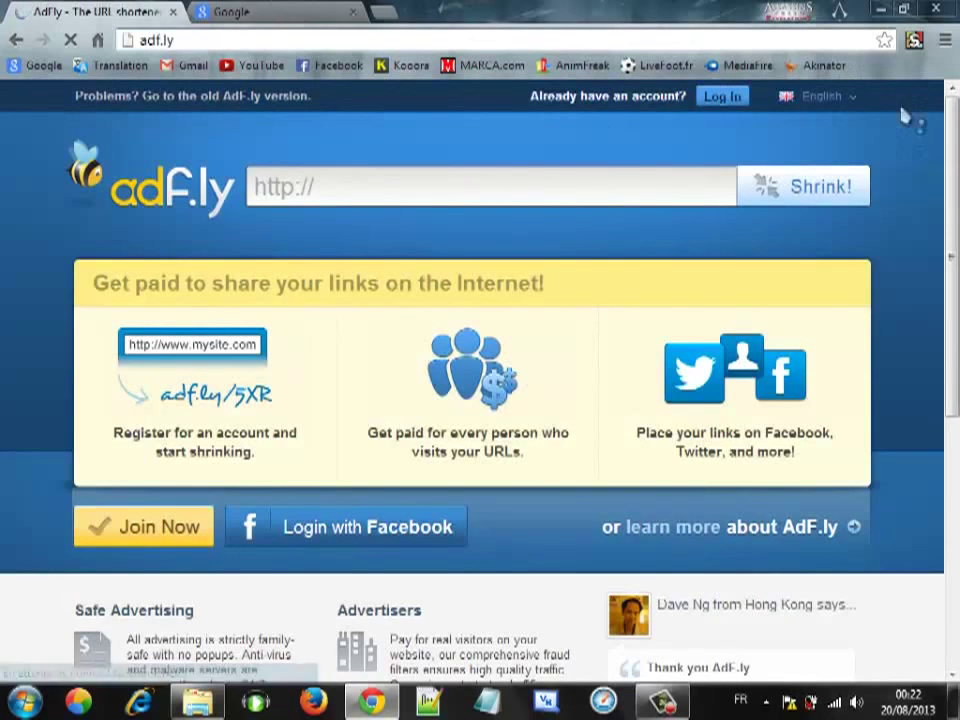
mouse_move(954, 142)
left_mouse_down()
mouse_move(954, 159)
mouse_move(954, 140)
left_mouse_up()
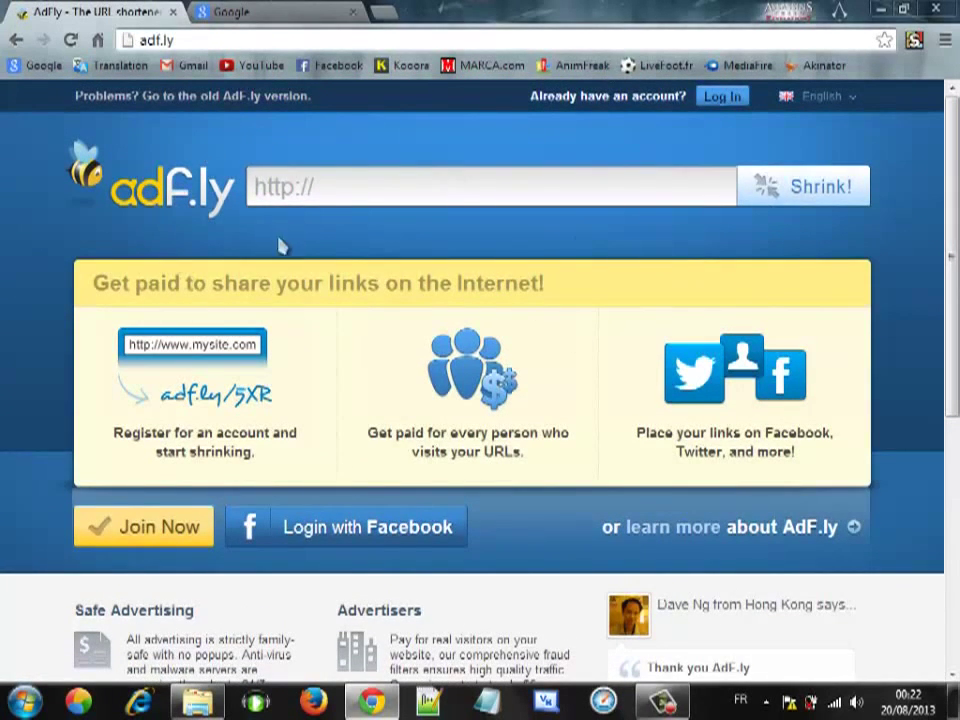
scroll(135, 440, "down", 2)
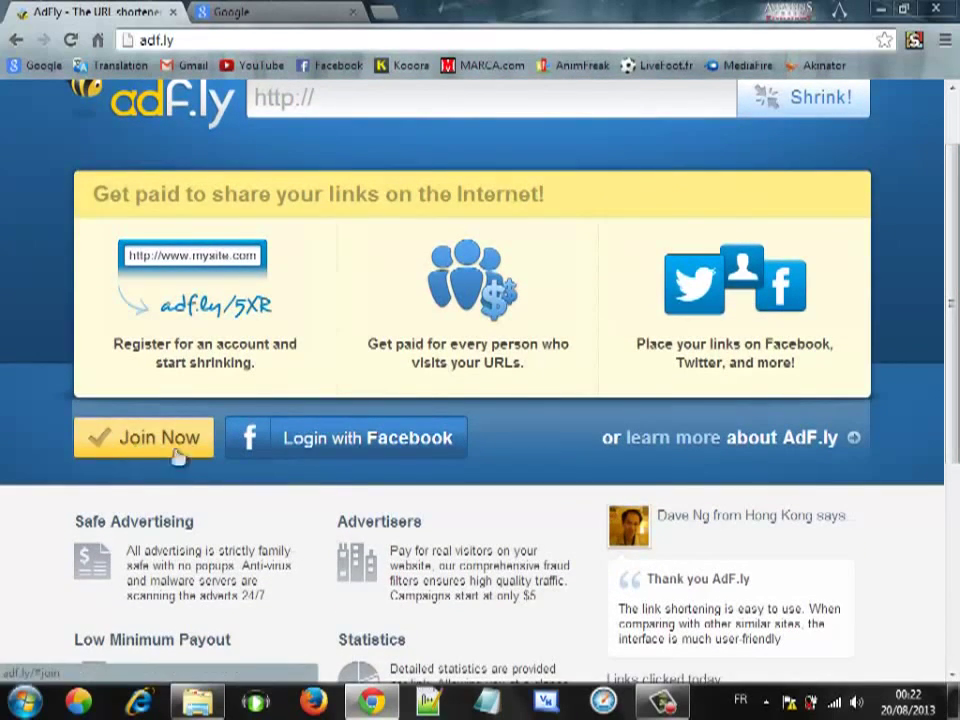
left_click(167, 447)
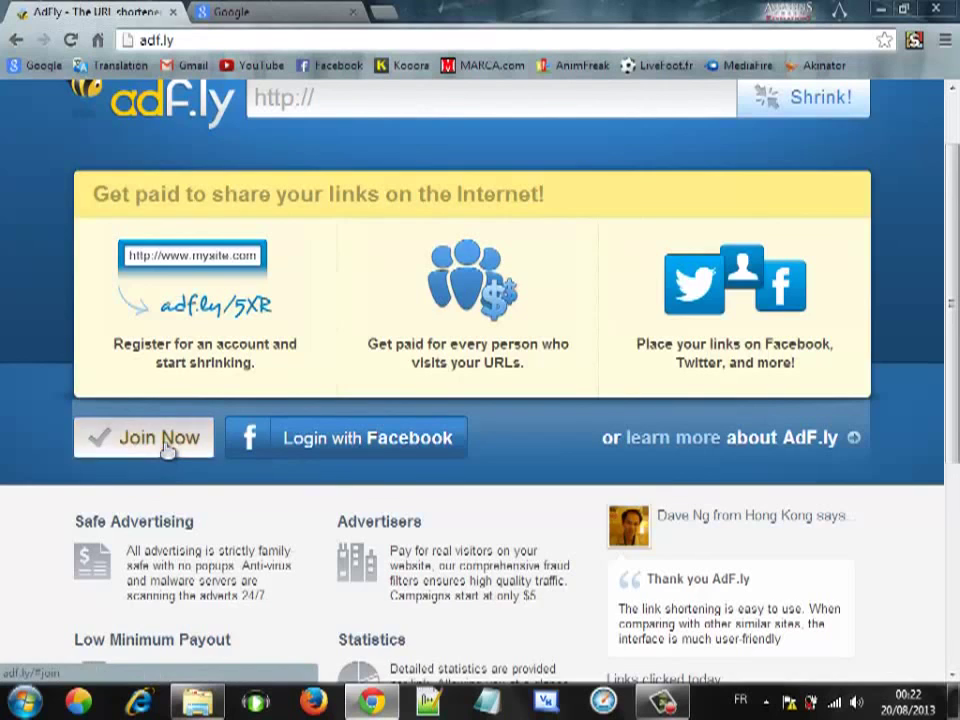
Step: Go through the registration form's name, username, email and retype-email fields without filling them in
left_click(365, 276)
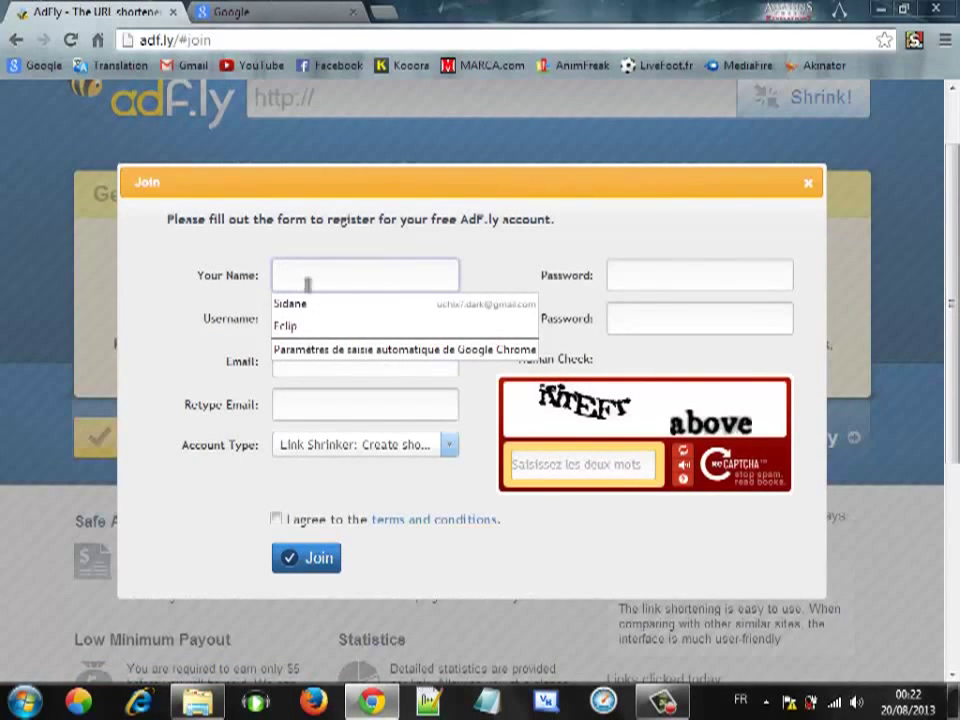
left_click(190, 299)
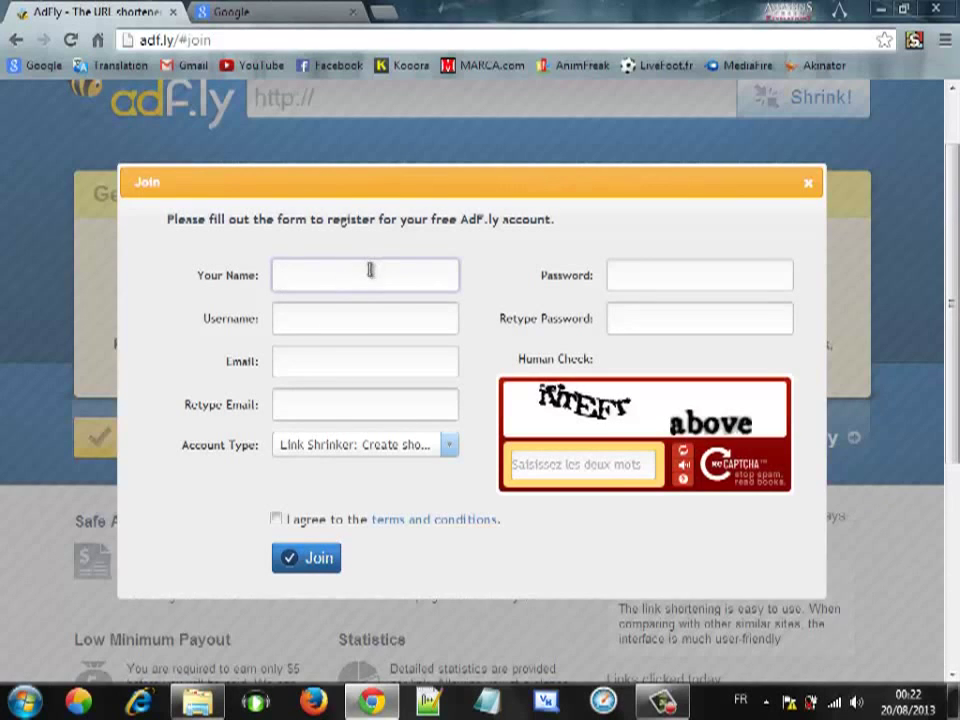
left_click(366, 324)
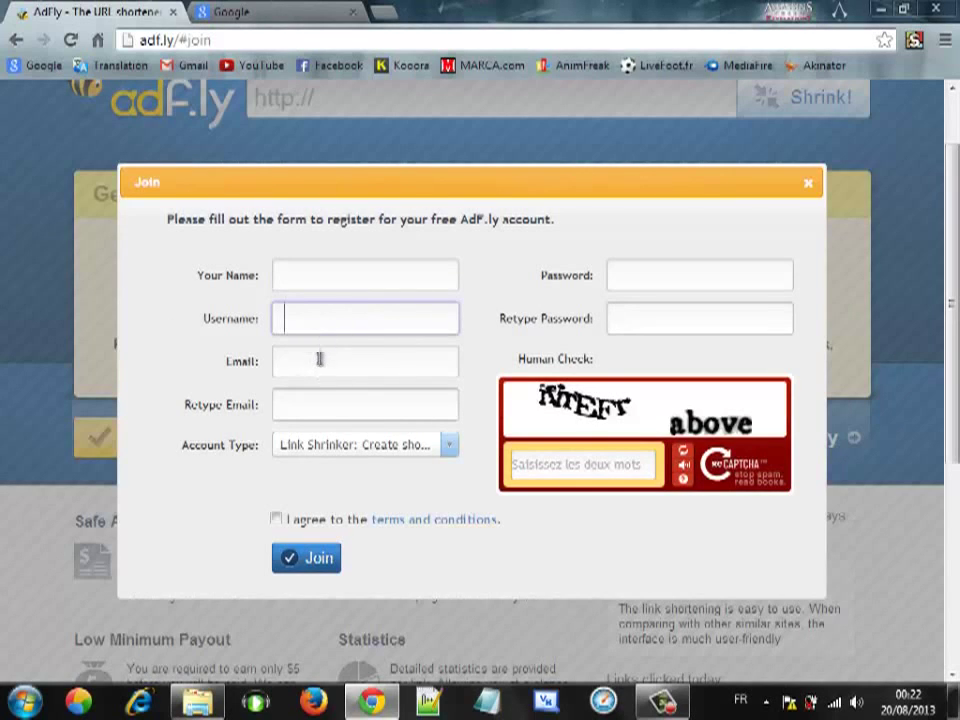
left_click(345, 363)
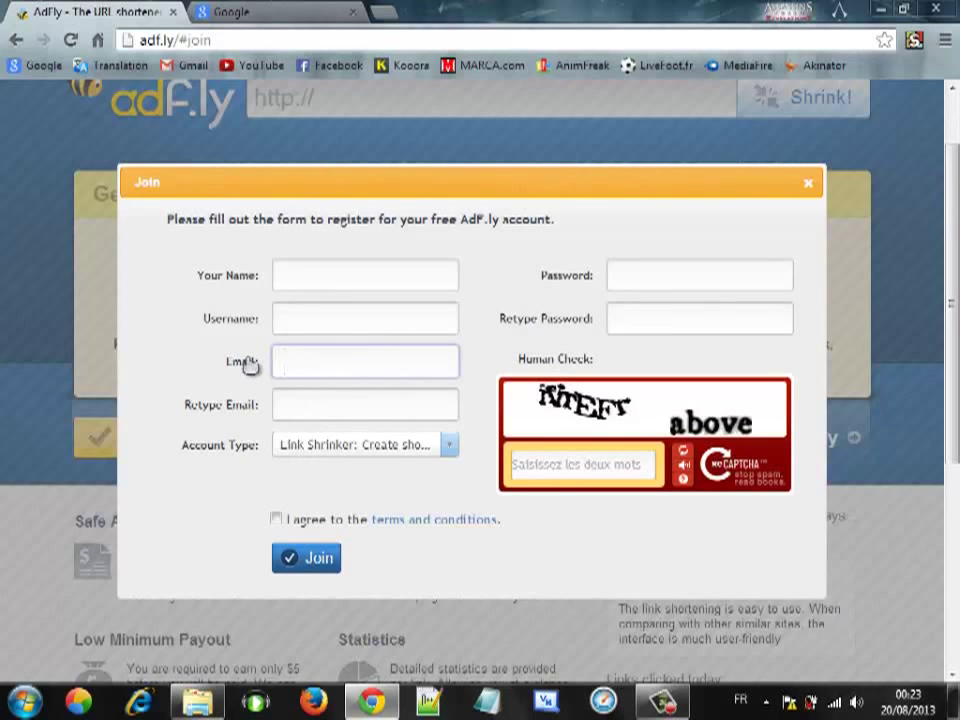
left_click(311, 405)
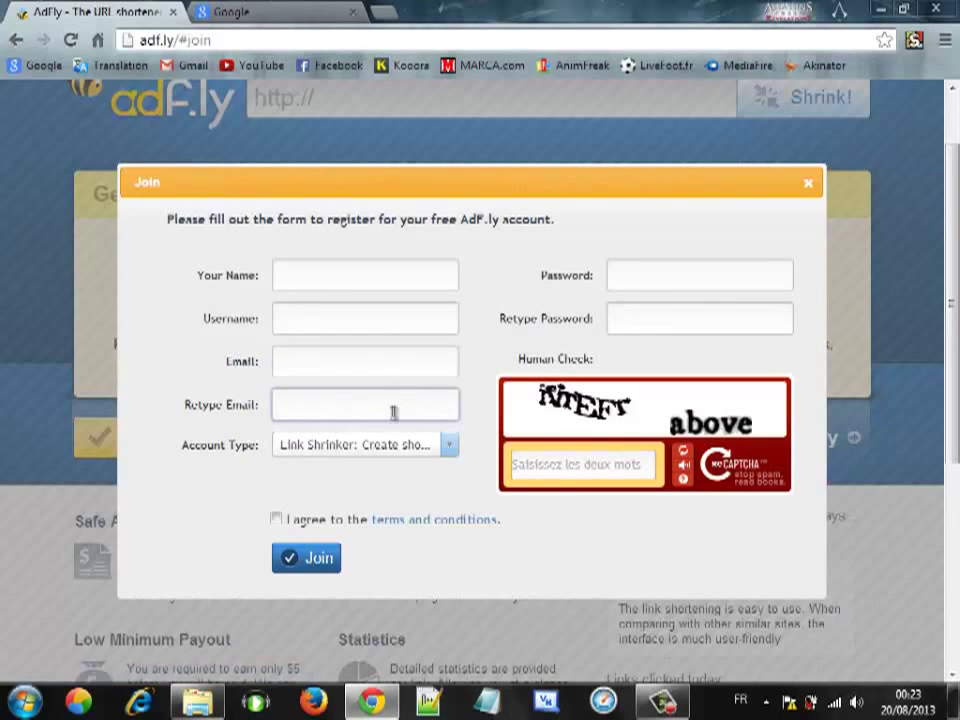
Step: Examine the Link Shrinker and Advertiser choices for the account type in the registration form
left_click(446, 446)
left_click(420, 447)
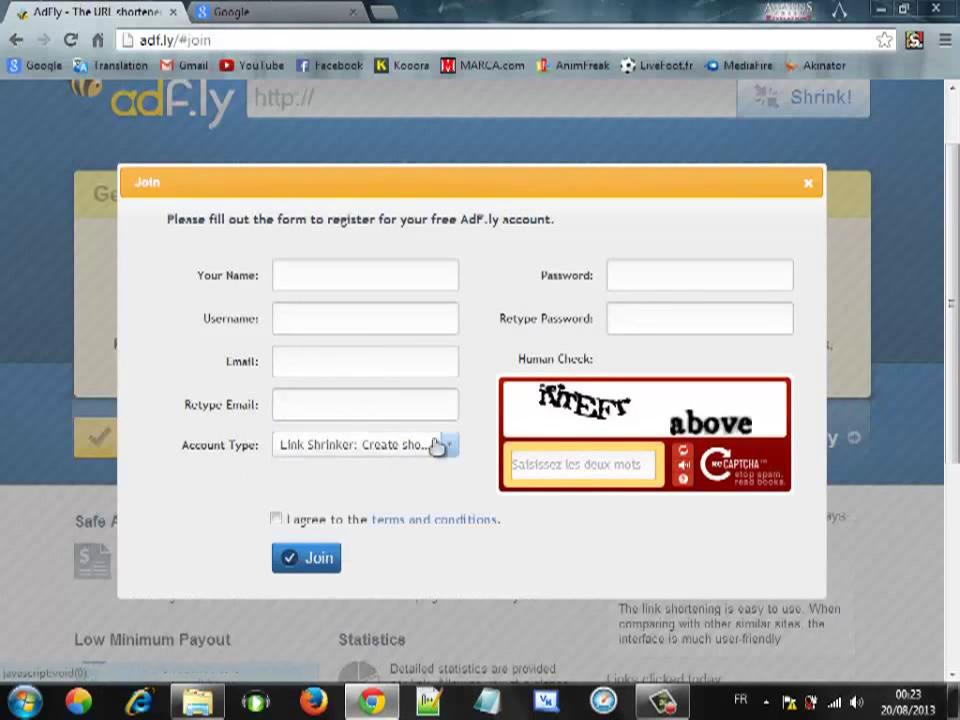
left_click(439, 446)
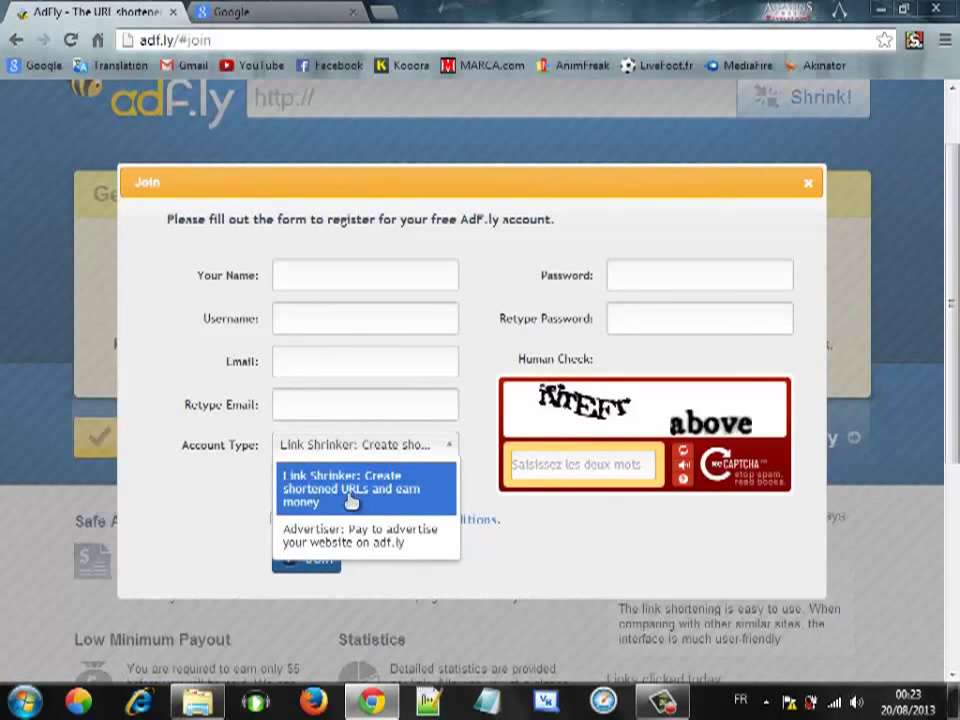
left_click(386, 451)
left_click(392, 451)
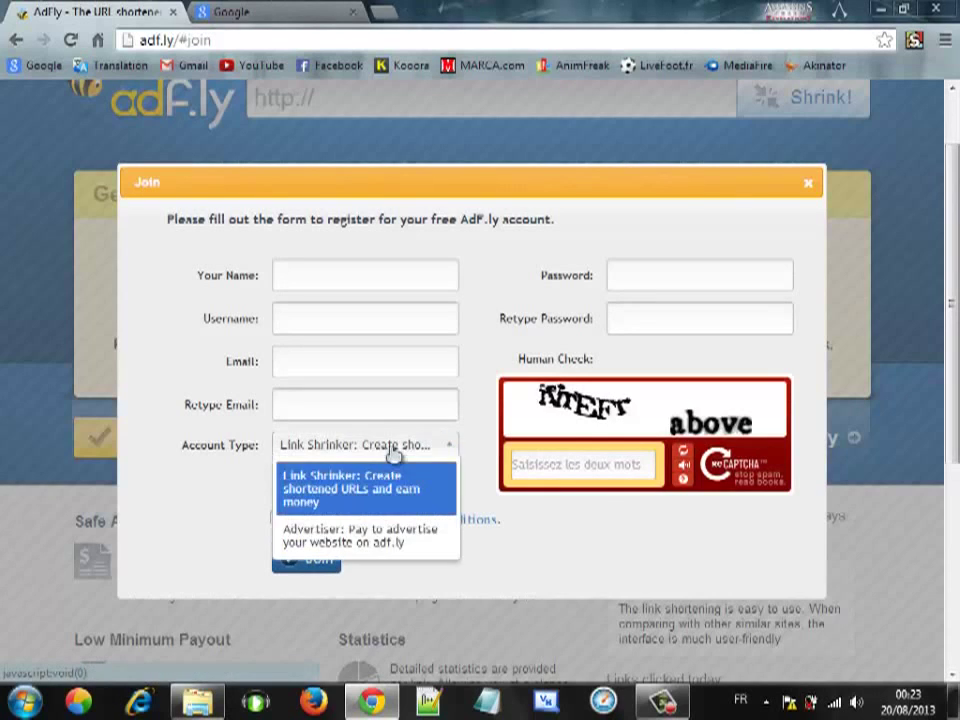
left_click(384, 451)
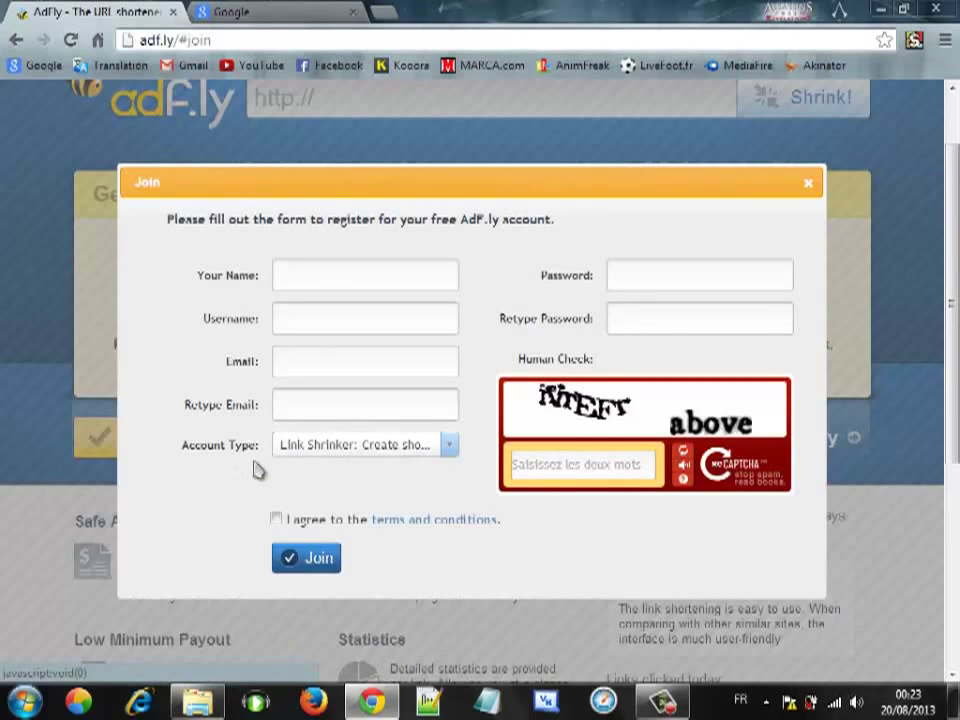
left_click(449, 447)
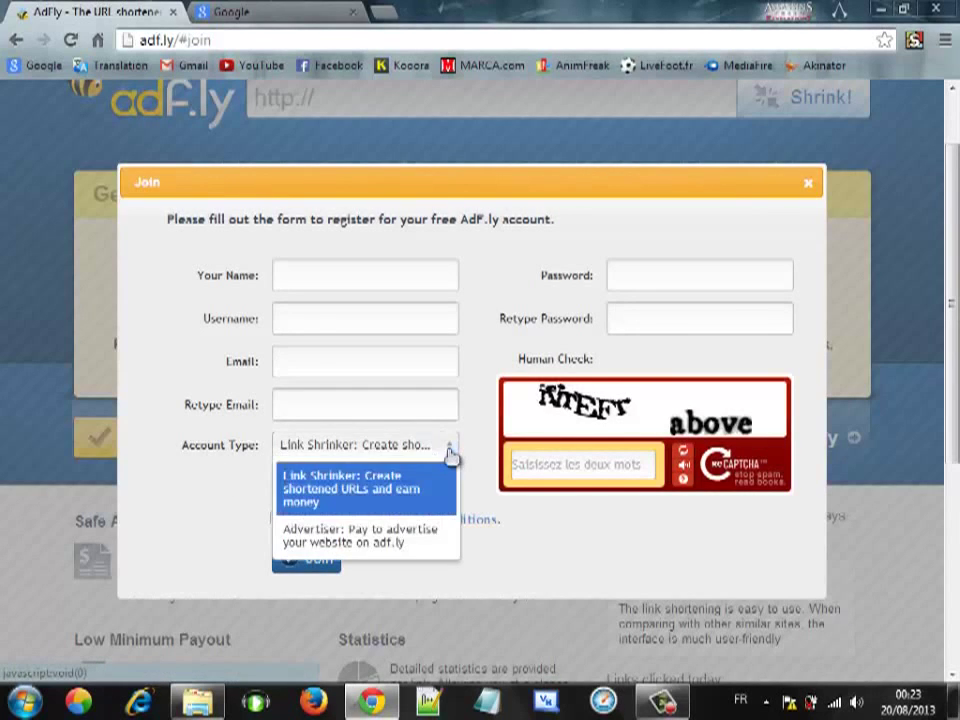
left_click(287, 489)
left_click(396, 450)
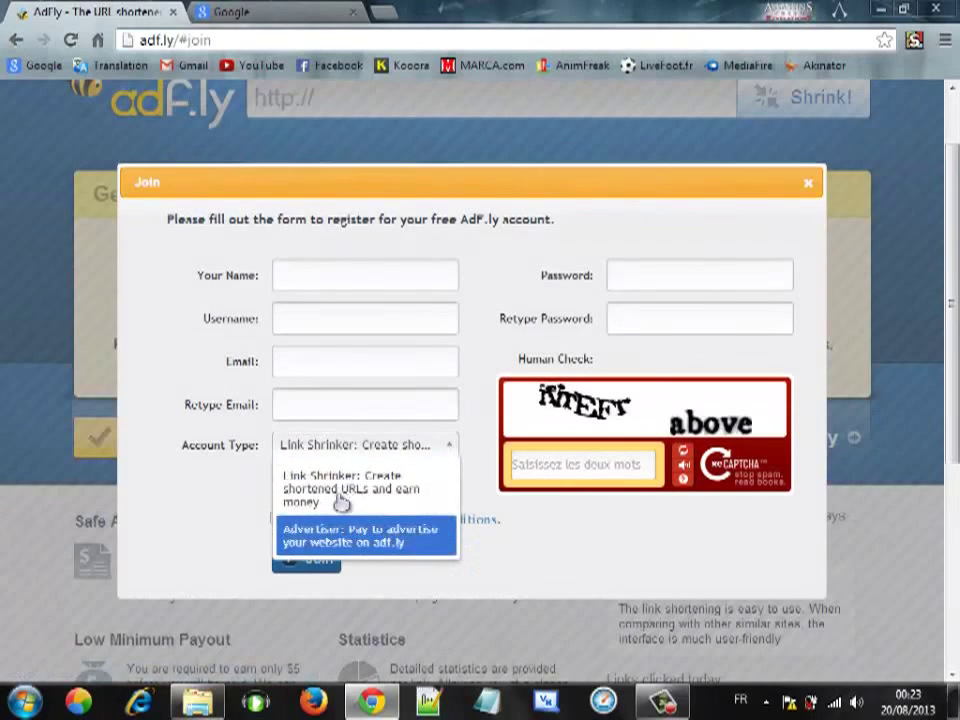
left_click(216, 501)
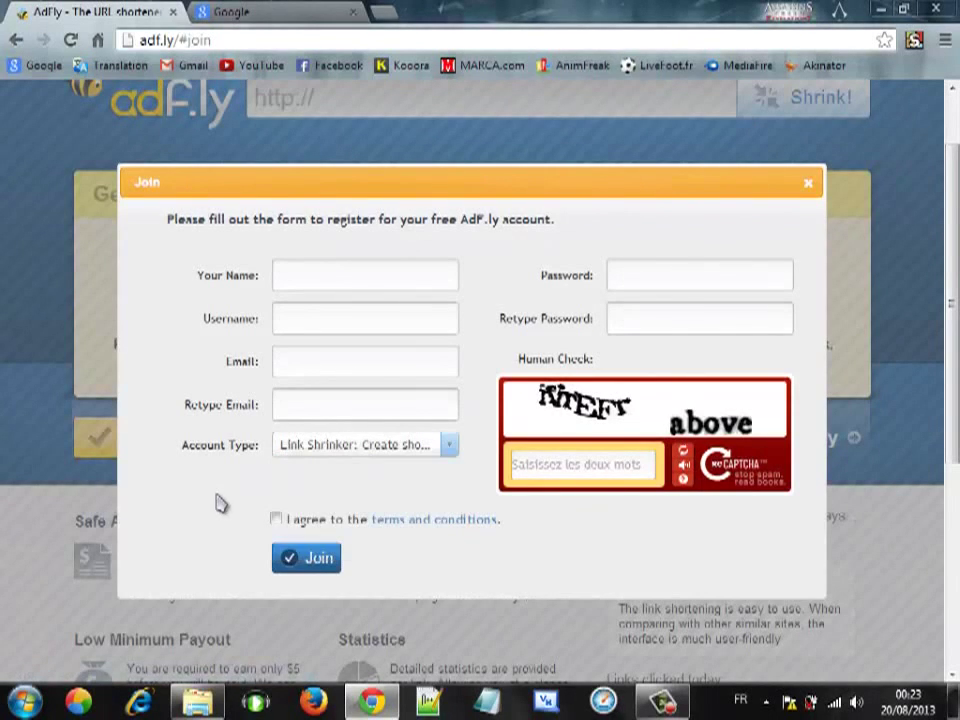
Step: Go through the registration form's password fields, tick the terms and conditions agreement, and close the form without submitting it
left_click(746, 285)
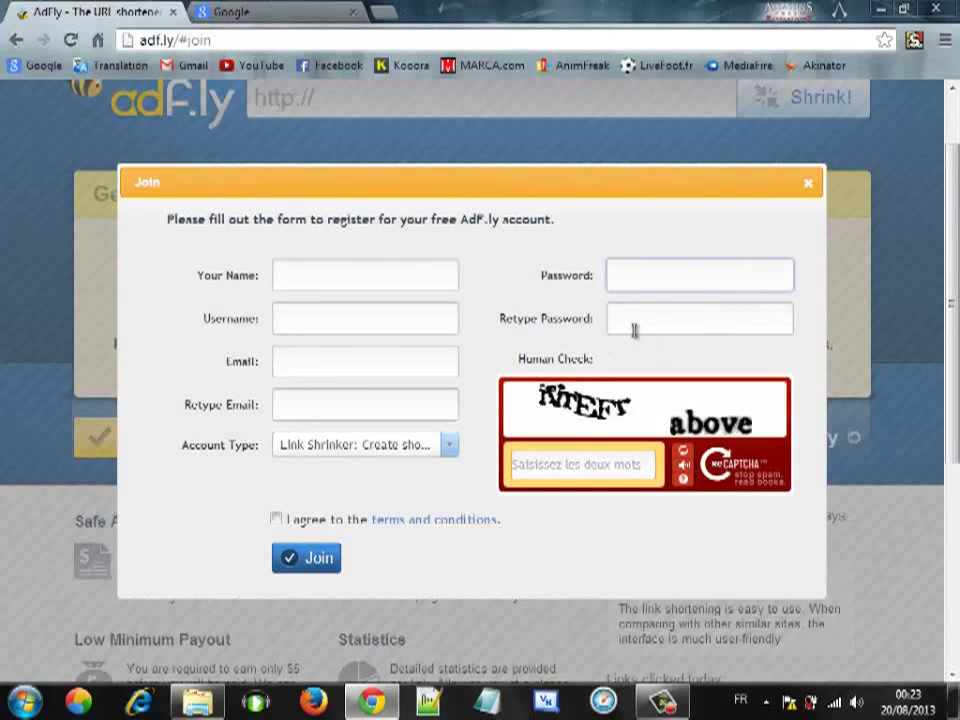
left_click(739, 319)
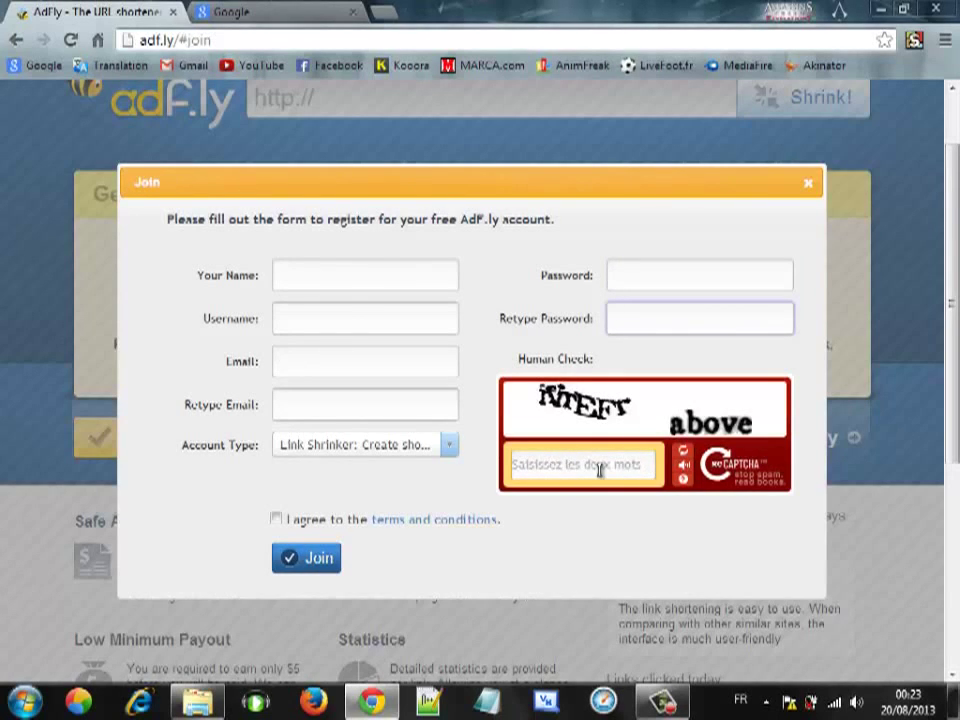
left_click(277, 520)
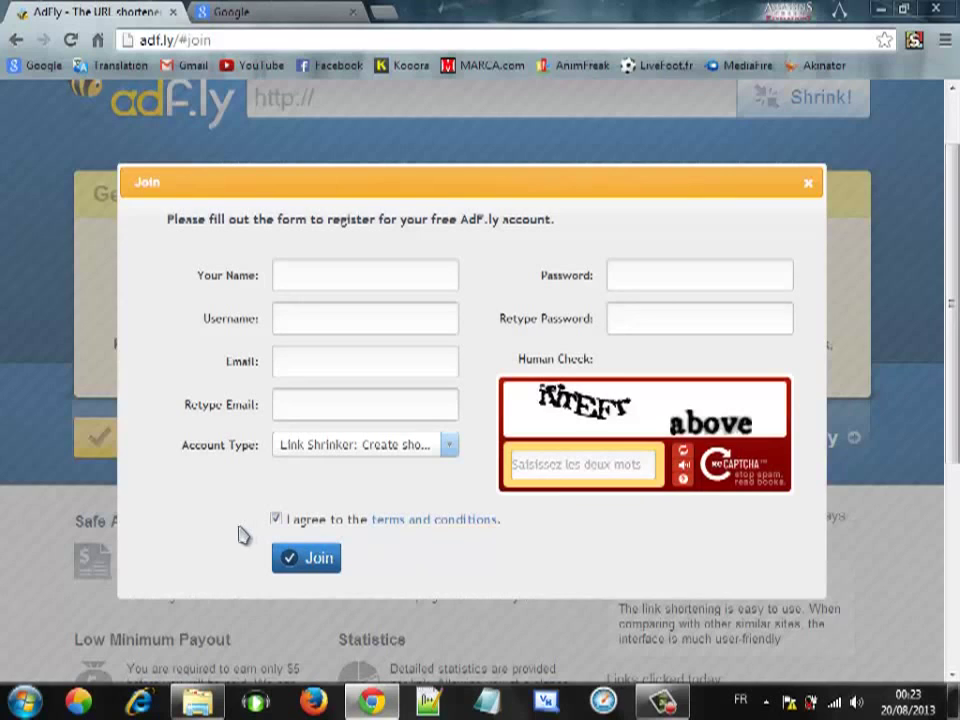
left_click(809, 186)
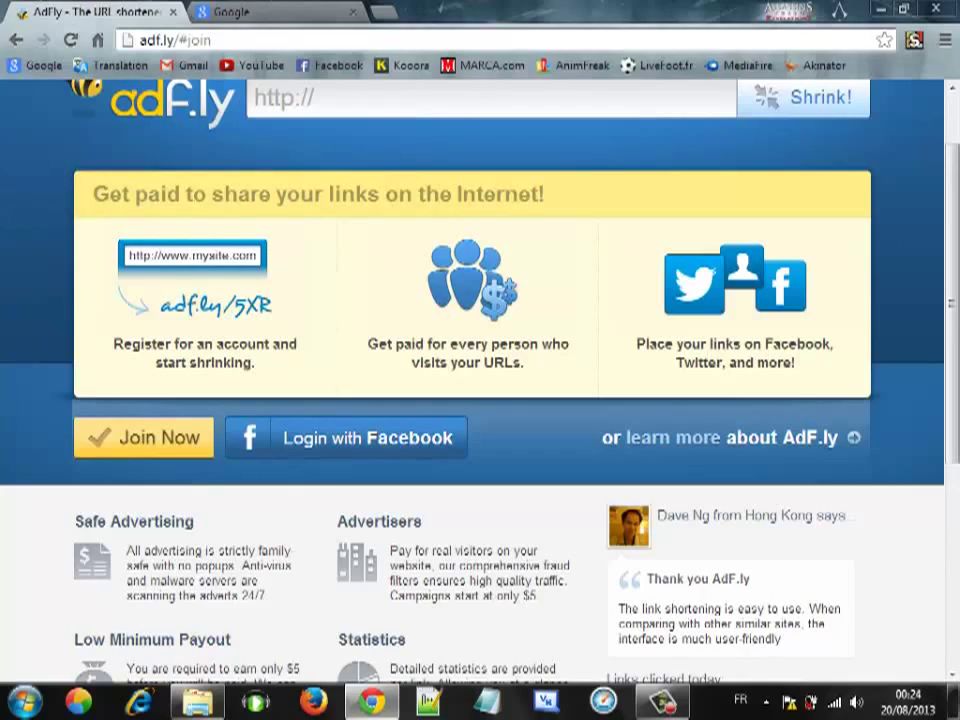
Step: Open the AdF.ly login page and log back in to the existing publisher account
scroll(480, 300, "up", 1)
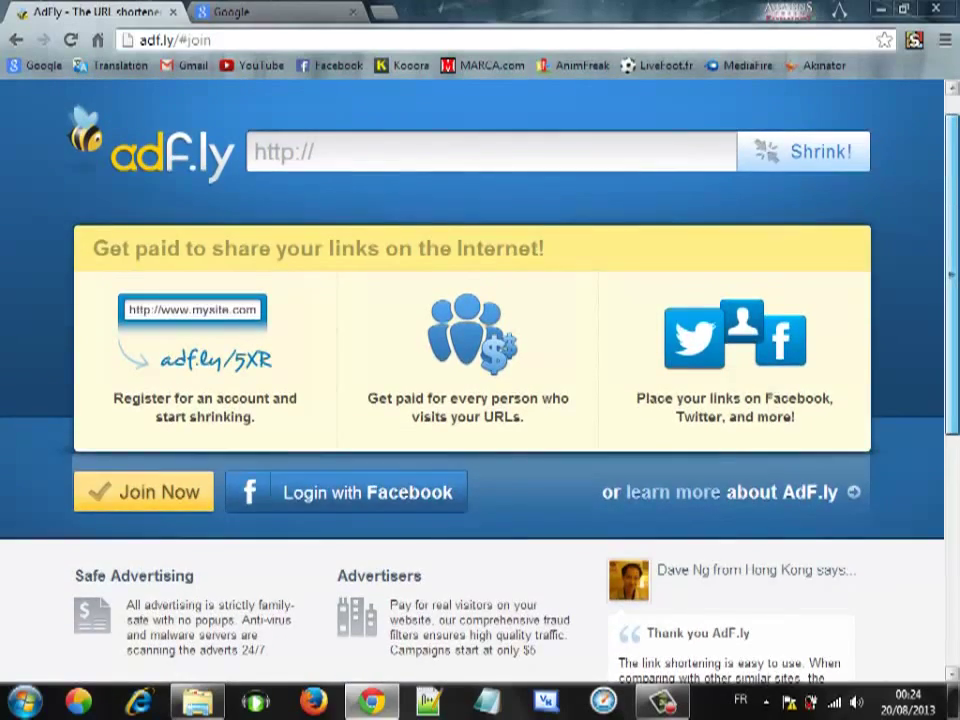
left_click_drag(952, 282, 952, 256)
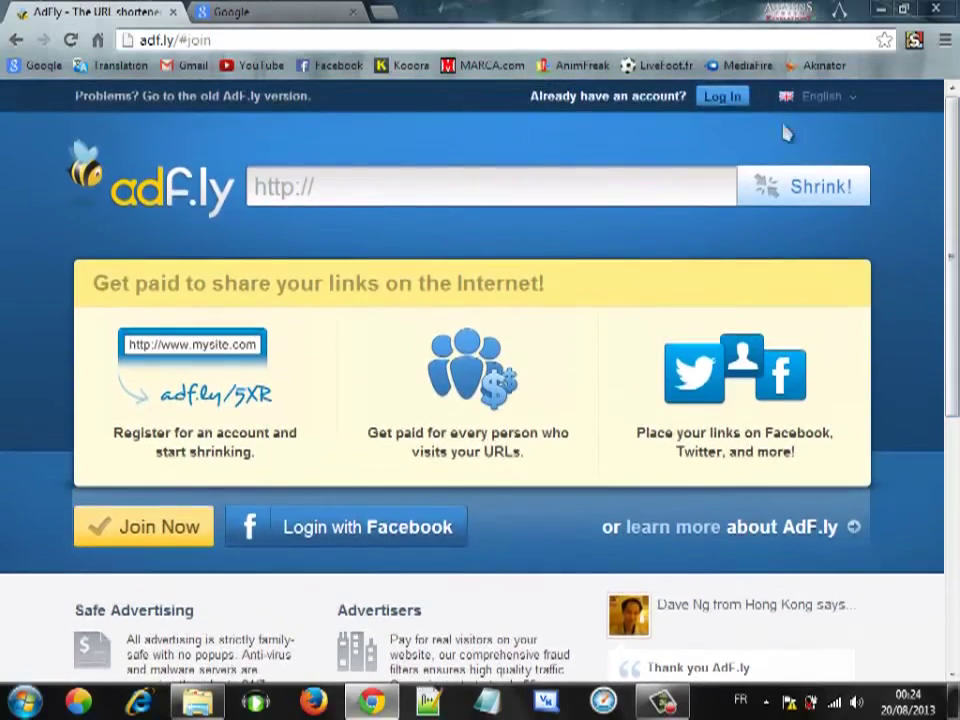
left_click(728, 97)
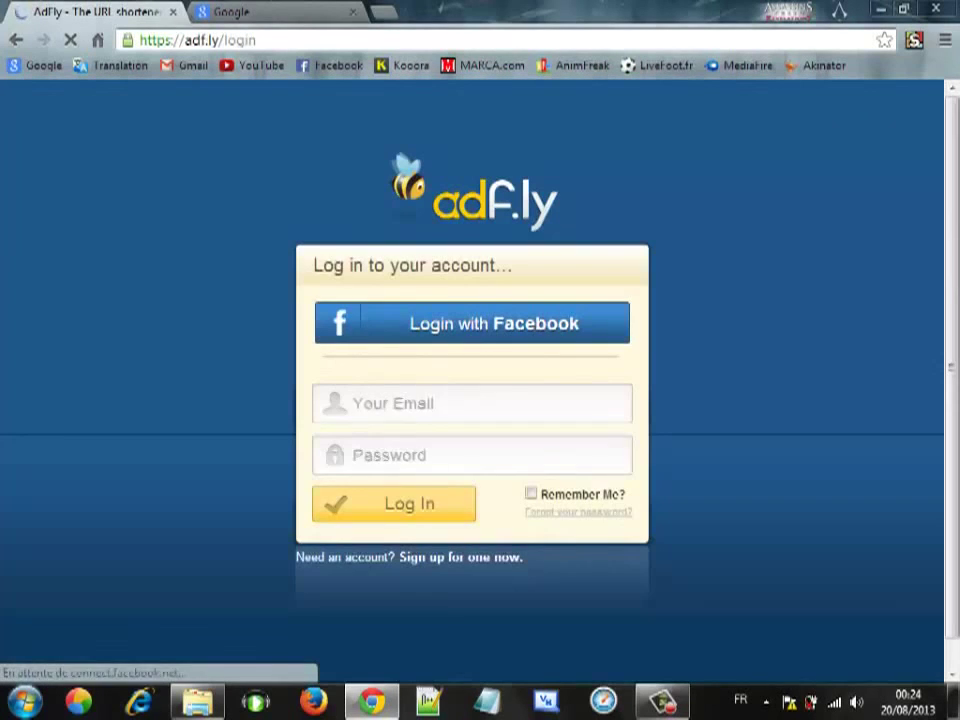
left_click(381, 507)
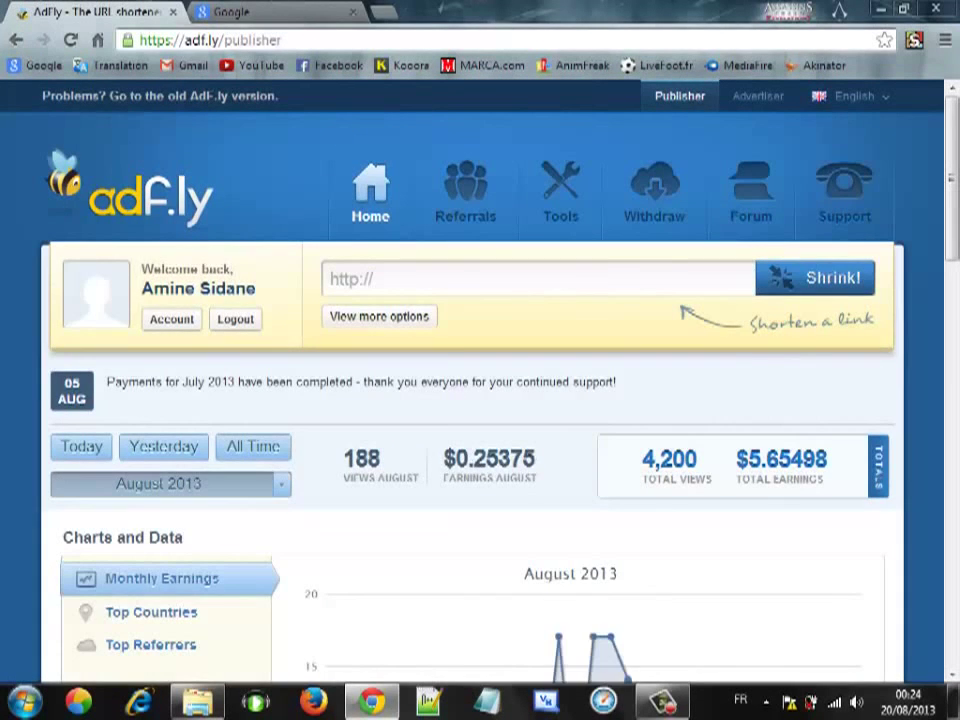
Step: Review the August 2013 earnings chart, account totals and link list on the home page, ending at the empty link-shortening field
scroll(715, 505, "down", 5)
scroll(480, 380, "up", 5)
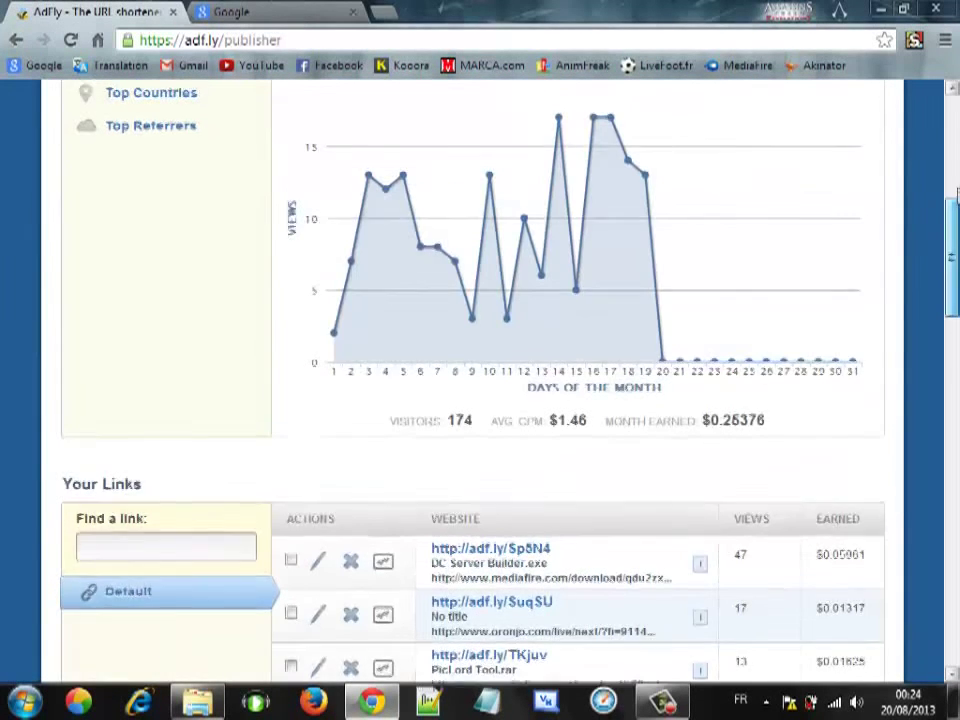
scroll(480, 380, "down", 1)
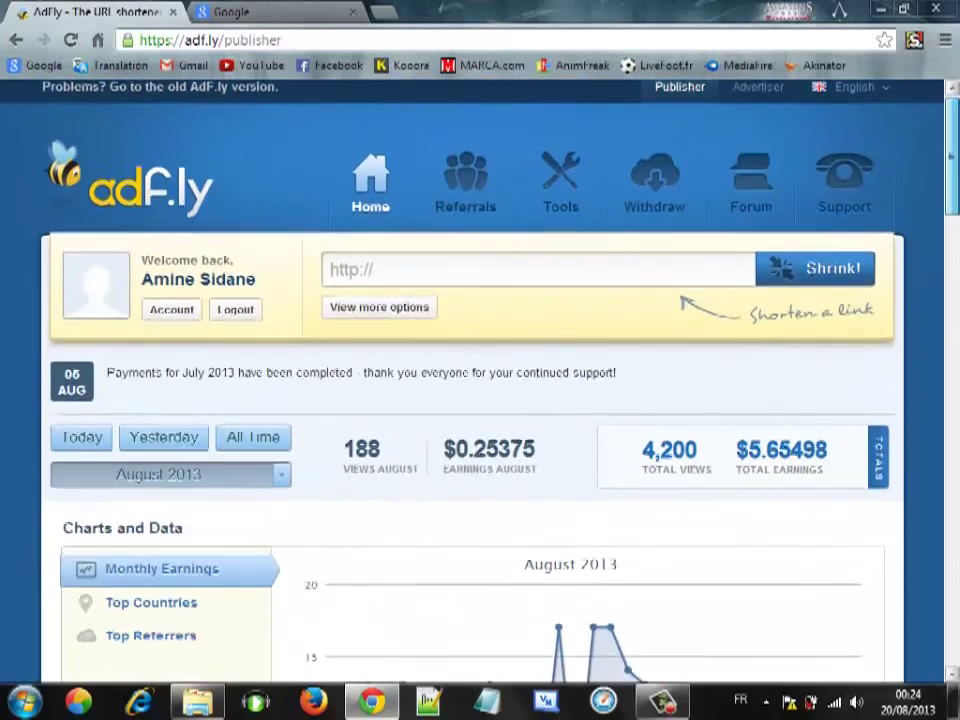
scroll(710, 400, "down", 1)
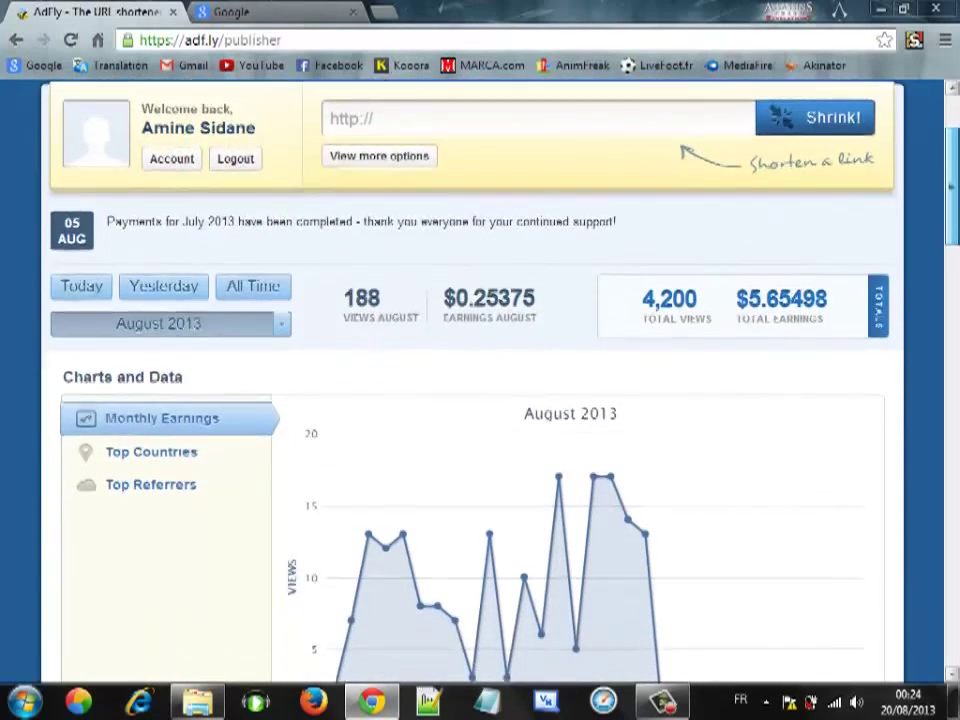
scroll(710, 400, "up", 2)
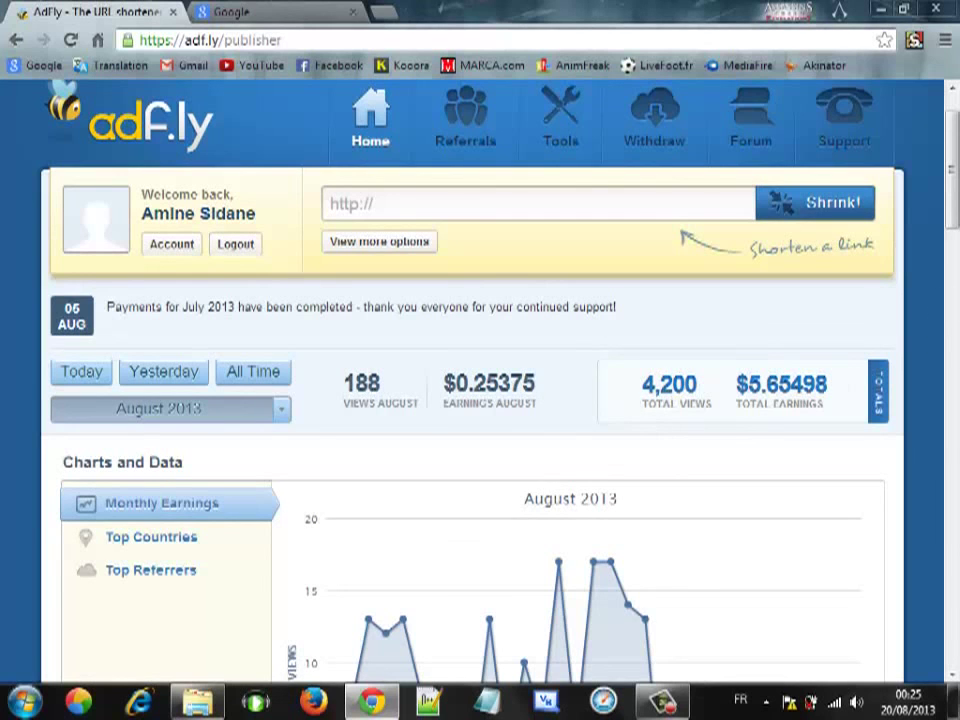
left_click_drag(953, 148, 955, 100)
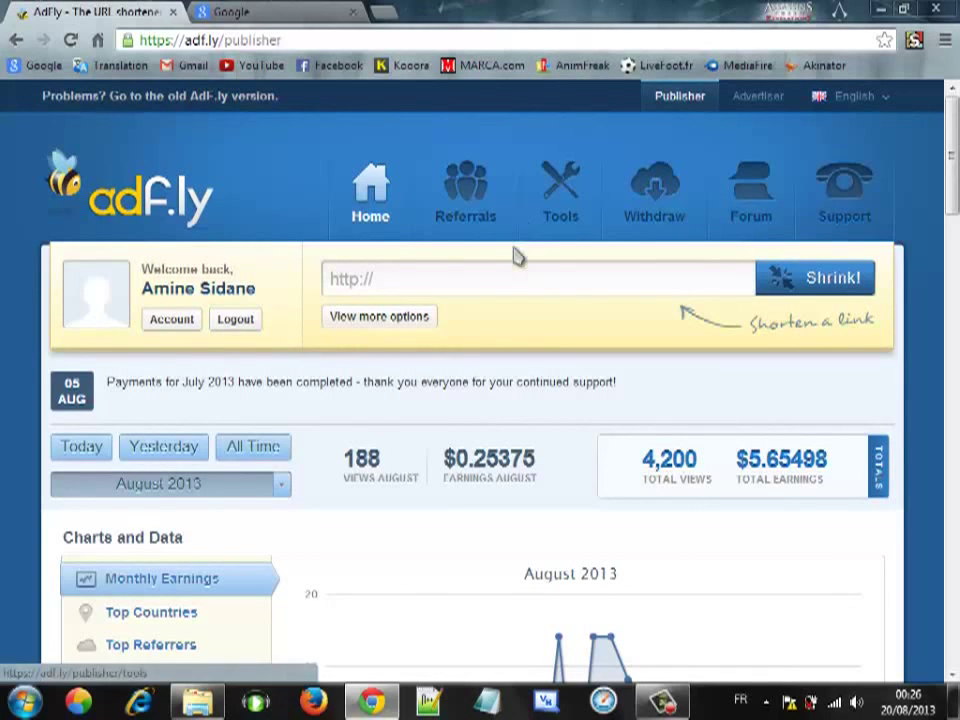
left_click(536, 288)
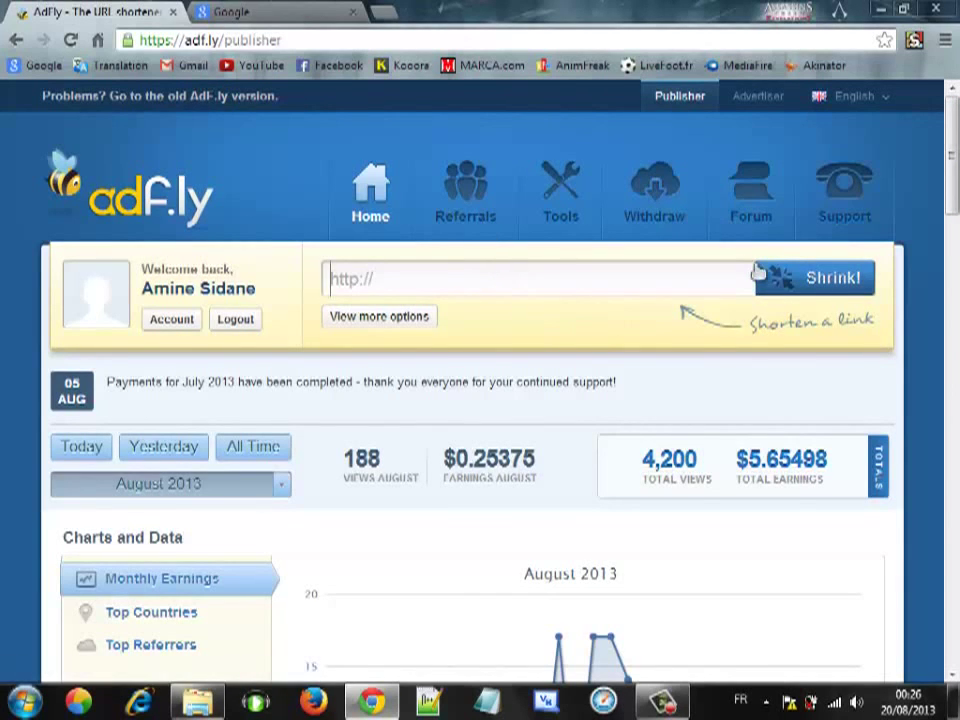
Step: Open the Referrals page and highlight the account's referral link in the Referral Program section
left_click(468, 214)
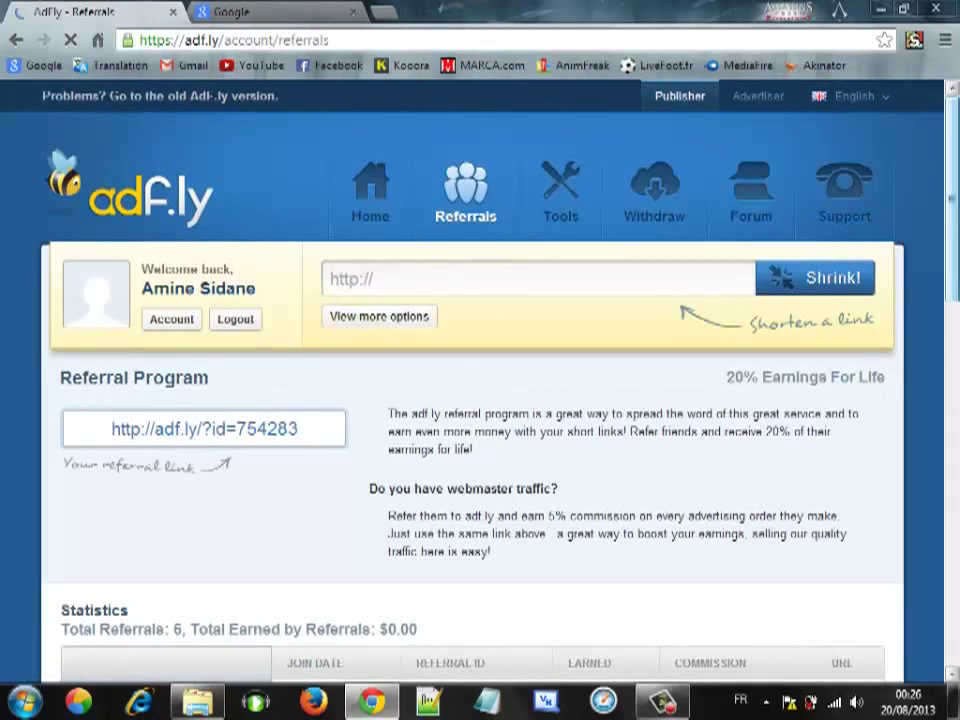
left_click_drag(952, 199, 952, 233)
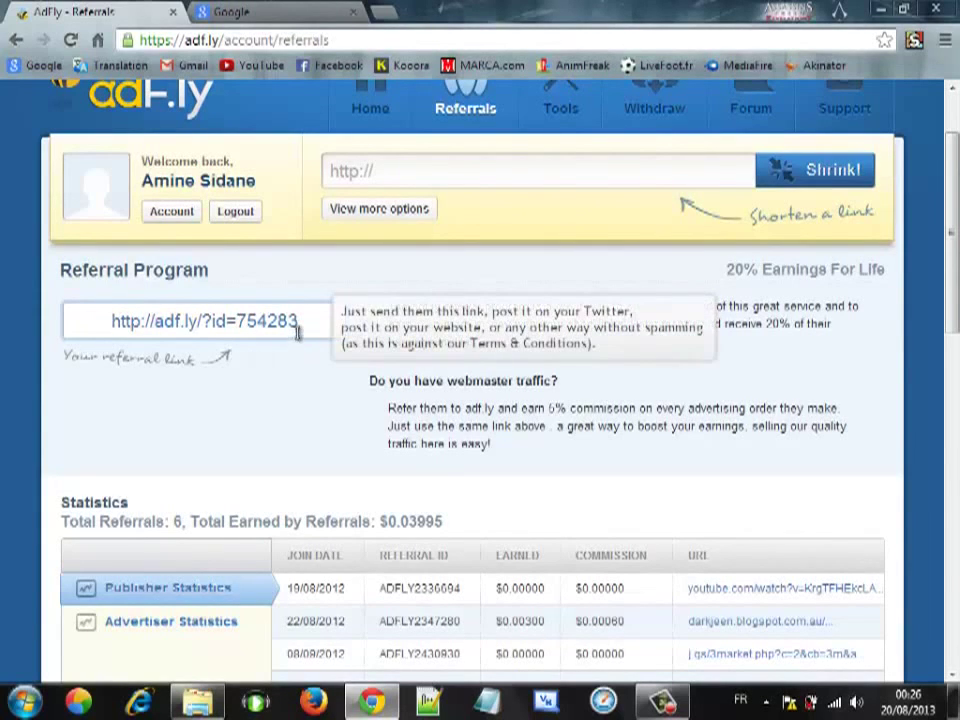
left_click_drag(300, 322, 80, 334)
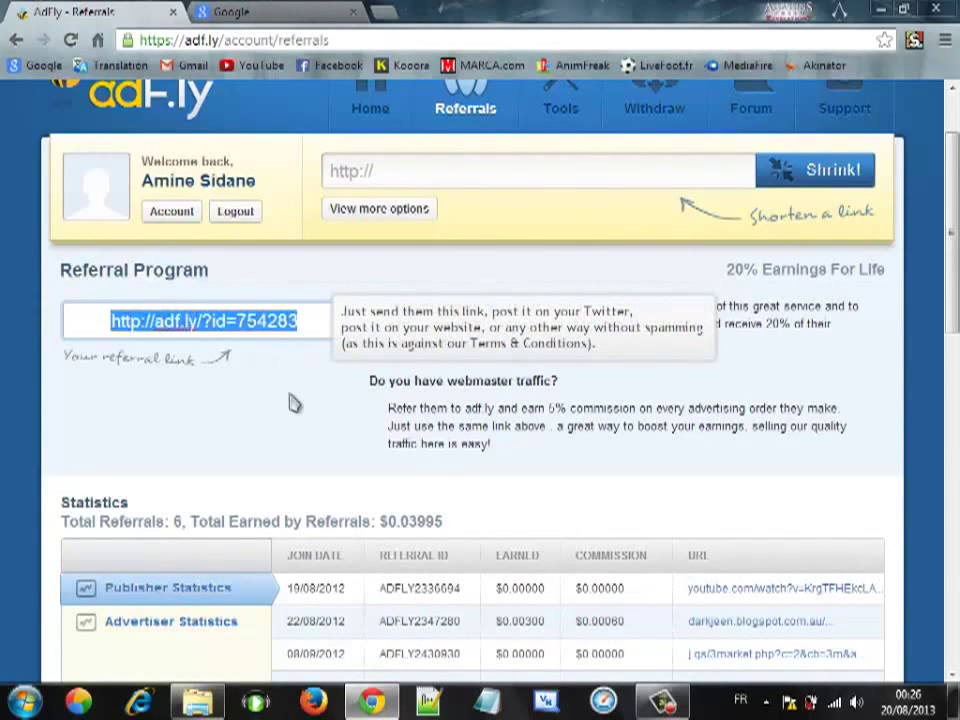
right_click(229, 321)
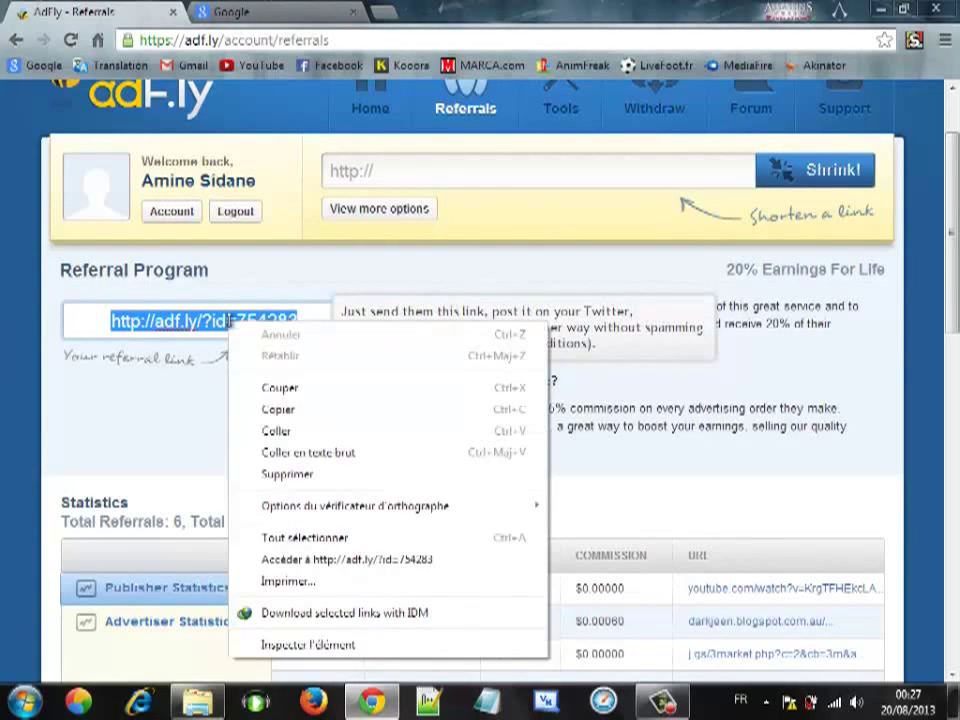
left_click(190, 324)
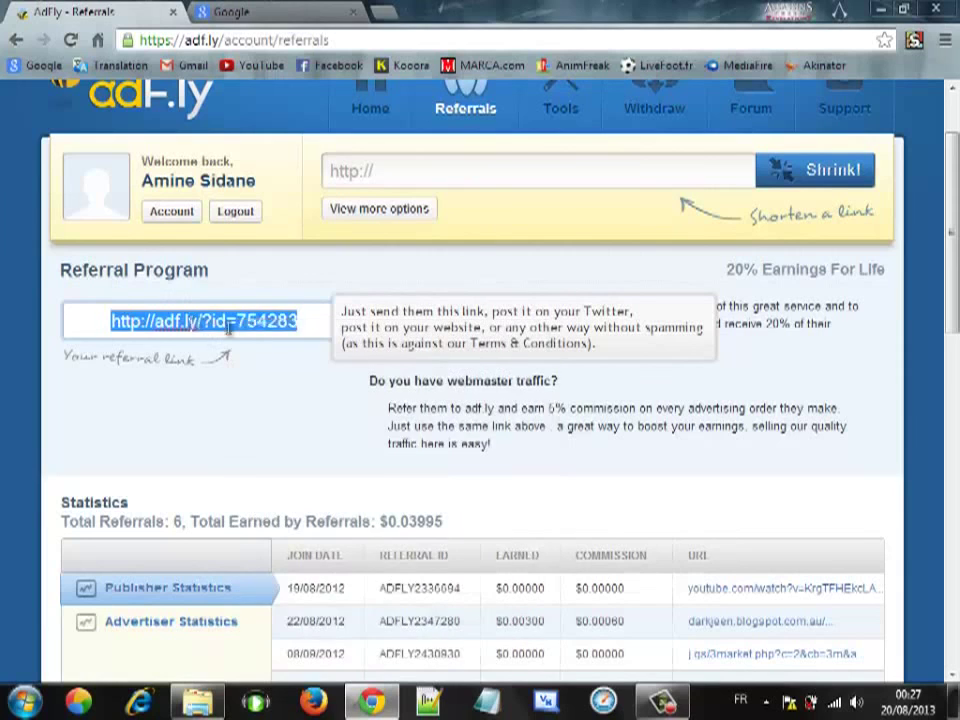
left_click_drag(320, 320, 103, 377)
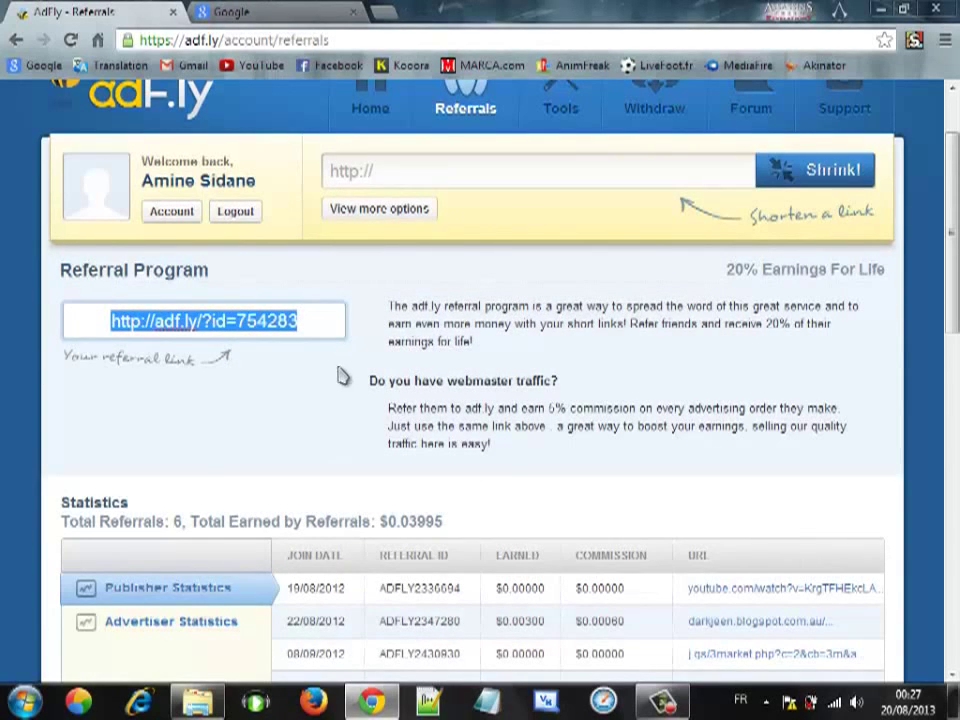
left_click(312, 324)
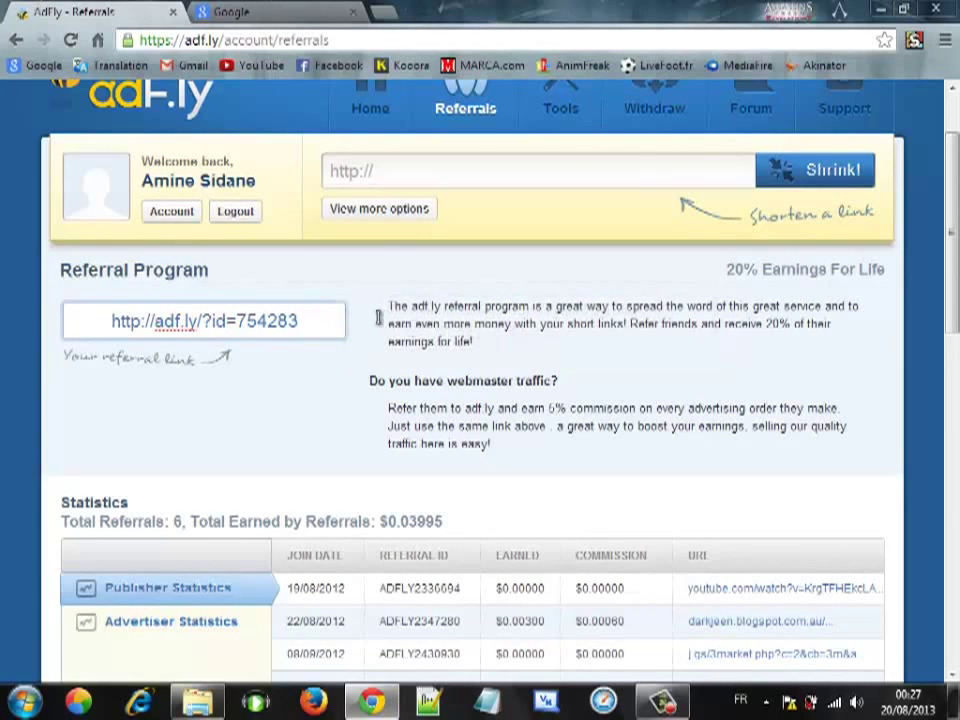
Step: Read through the referral program description and the 20% Earnings For Life heading, highlighting the text
left_click_drag(391, 302, 490, 352)
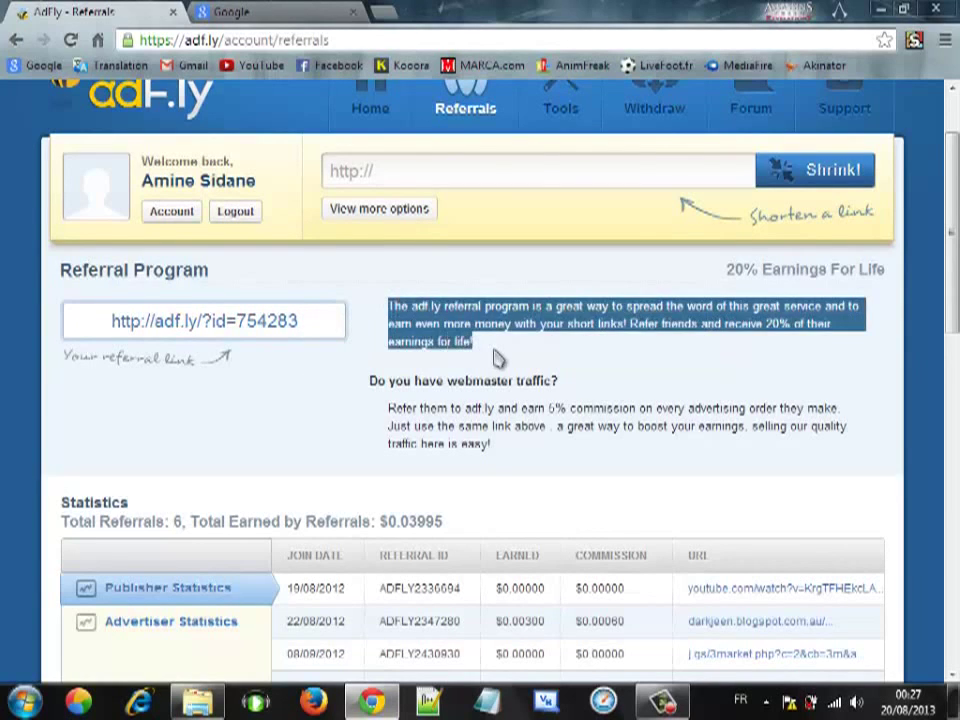
left_click(497, 360)
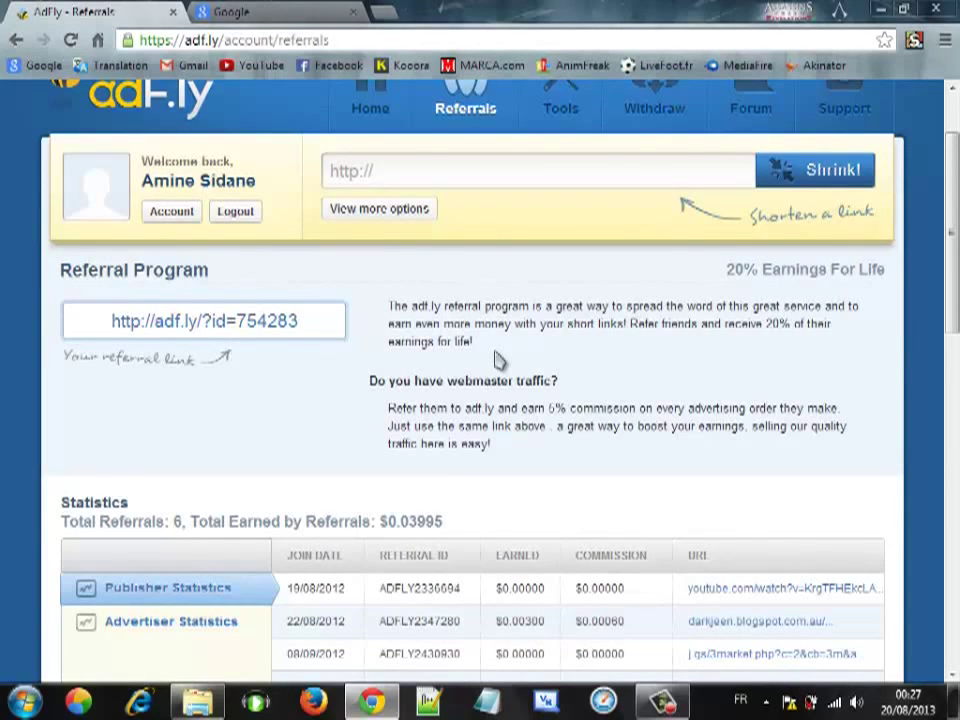
double_click(733, 269)
left_click_drag(822, 266, 860, 302)
left_click(845, 304)
Step: Return to the account's referral link, highlight its full address to view the sharing advice, and clear the selection
mouse_move(165, 304)
scroll(620, 360, "up", 1)
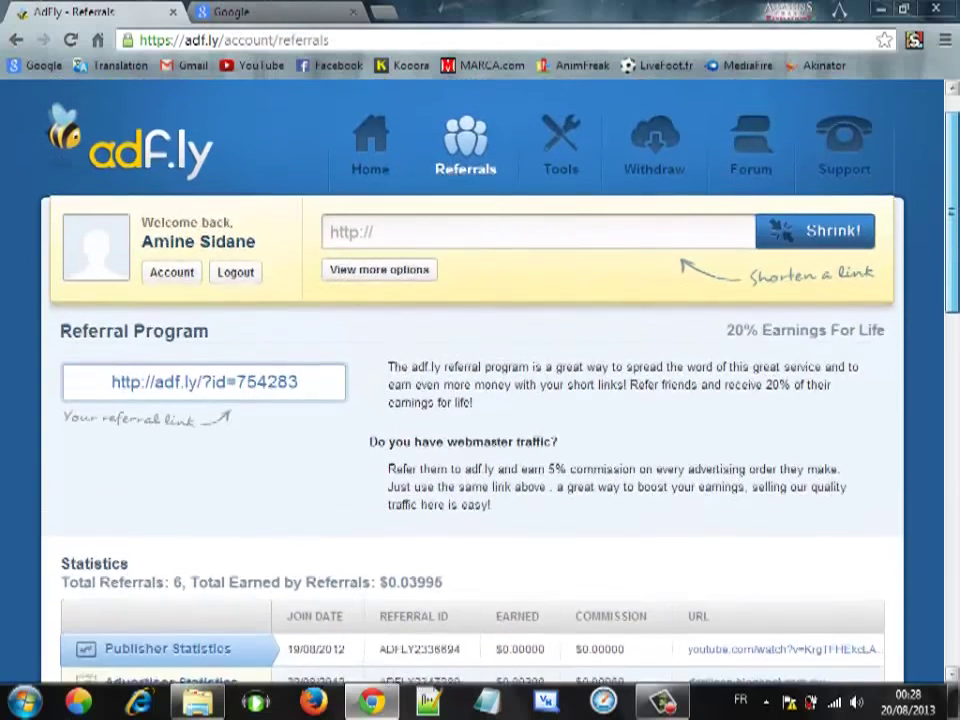
scroll(480, 380, "up", 1)
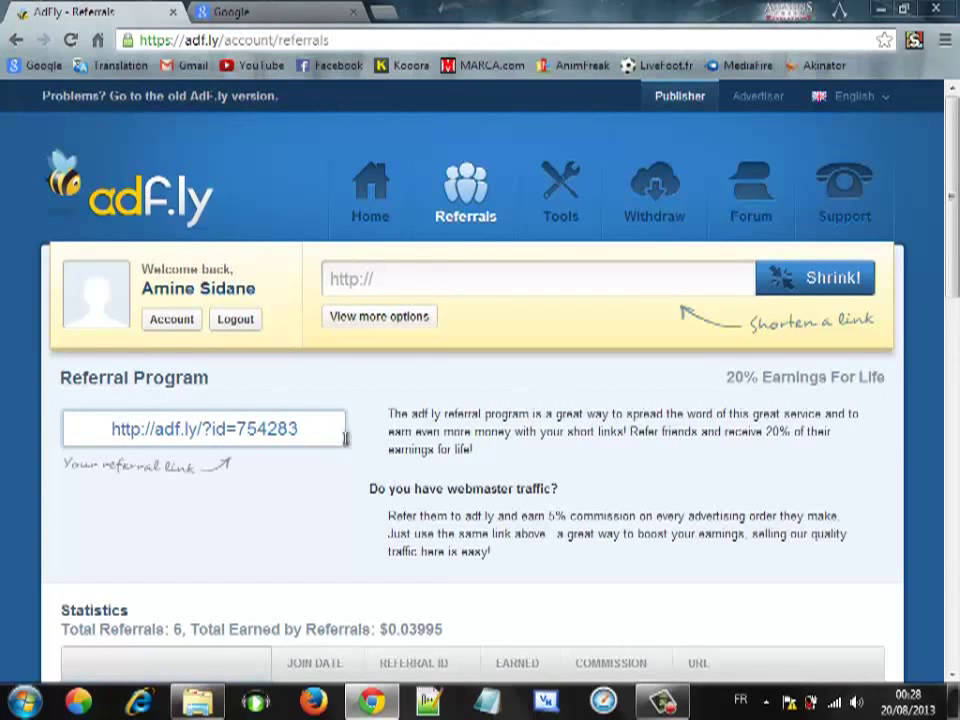
left_click(123, 432)
left_click(591, 491)
left_click_drag(318, 430, 100, 436)
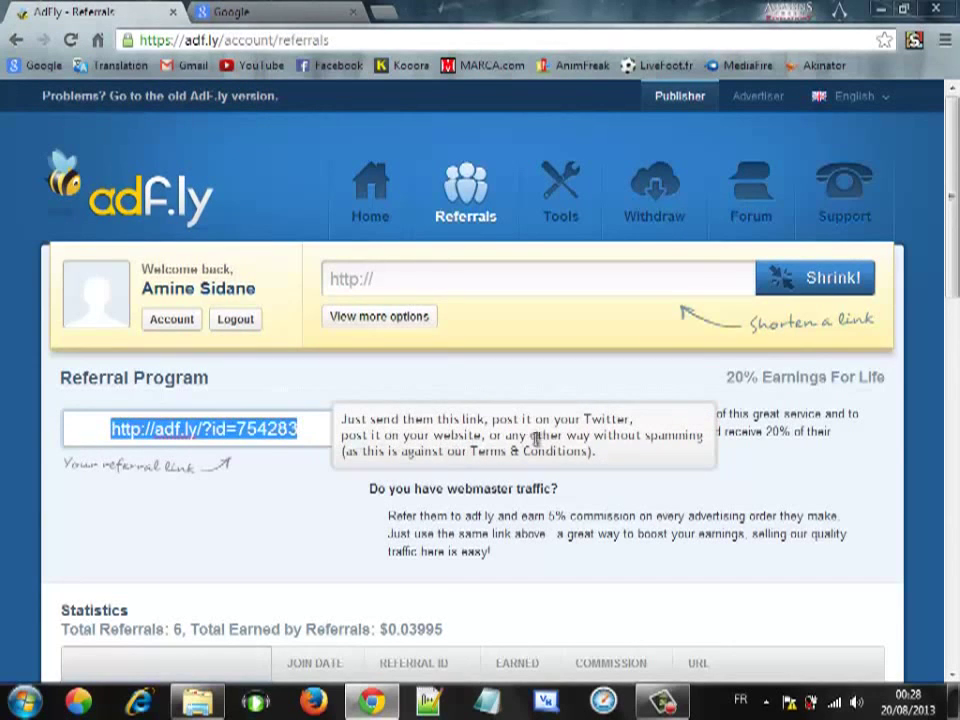
left_click(552, 488)
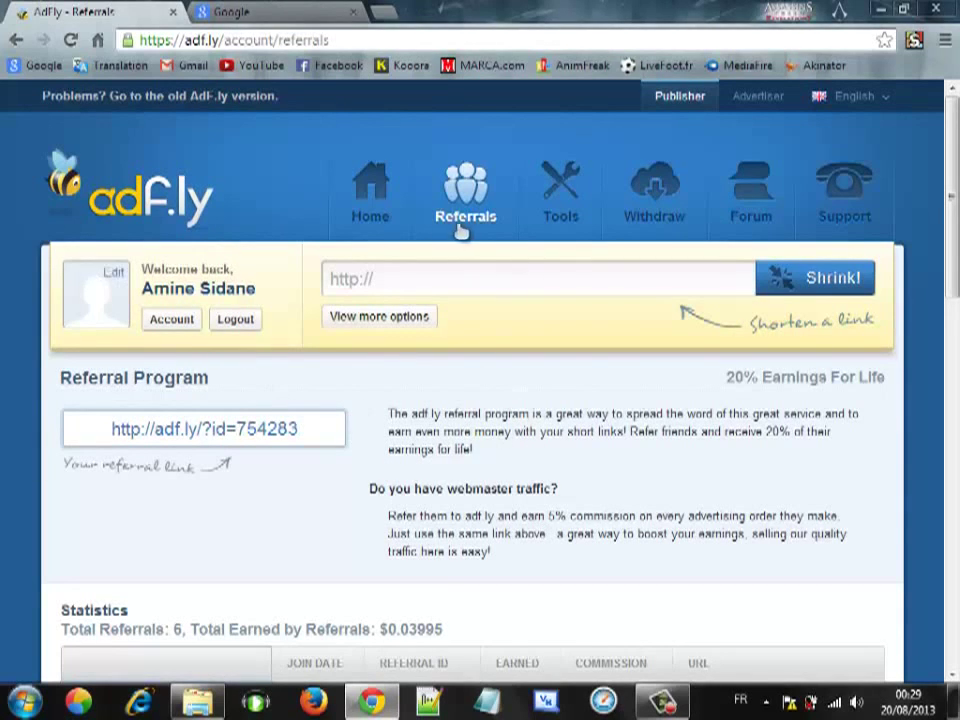
Step: Return to the account home page and check the monthly views chart and the total views and earnings
left_click(366, 212)
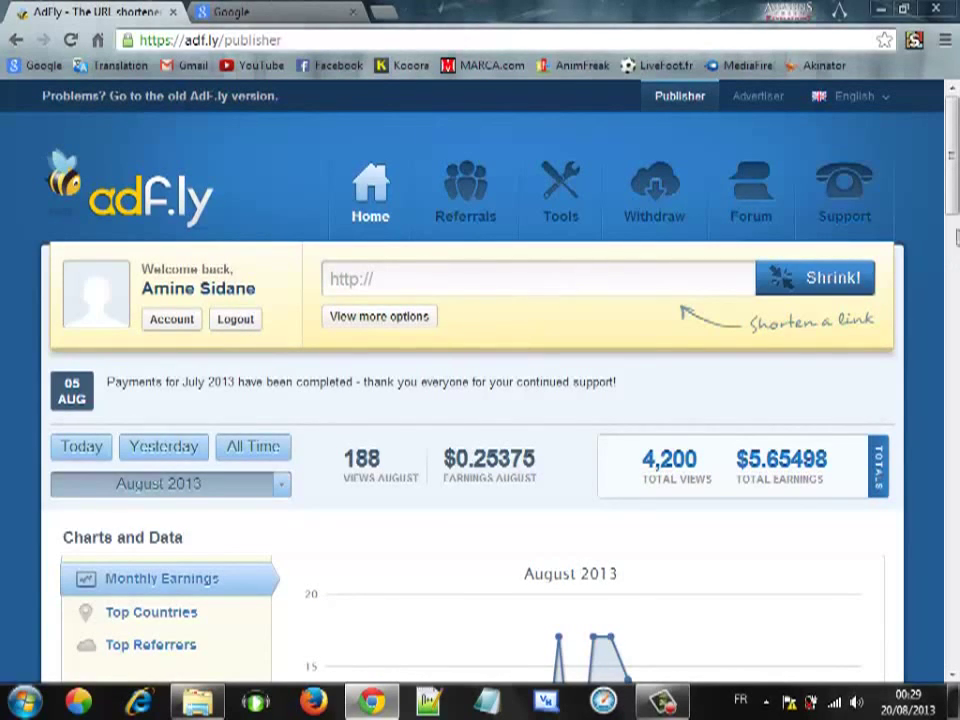
scroll(955, 214, "down", 4)
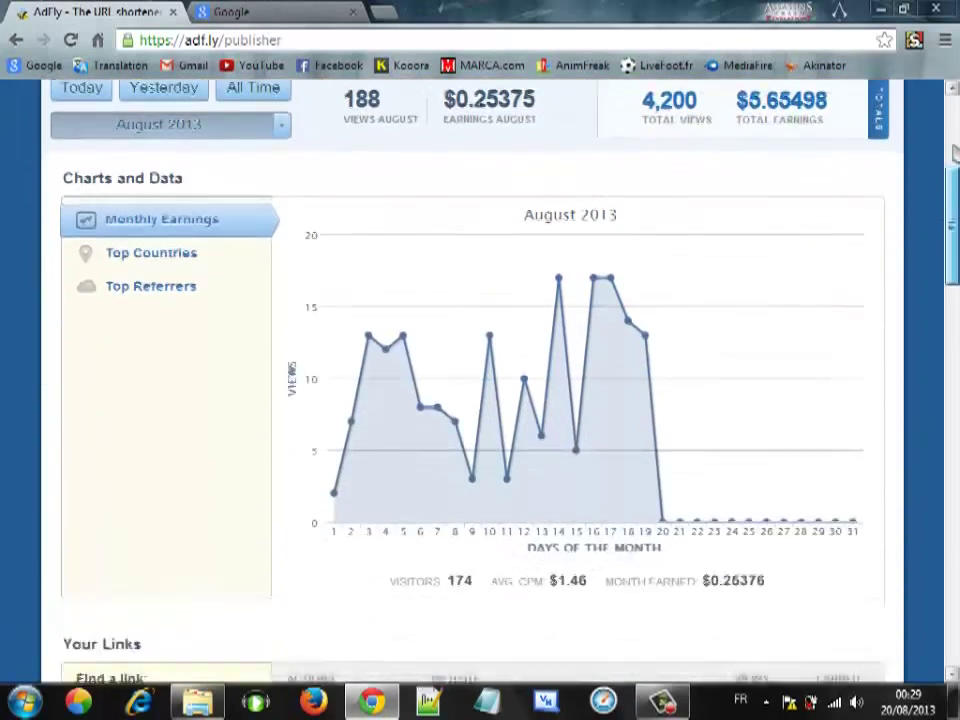
scroll(955, 152, "up", 4)
mouse_move(955, 152)
left_mouse_down()
mouse_move(945, 290)
mouse_move(955, 126)
mouse_move(955, 150)
left_mouse_up()
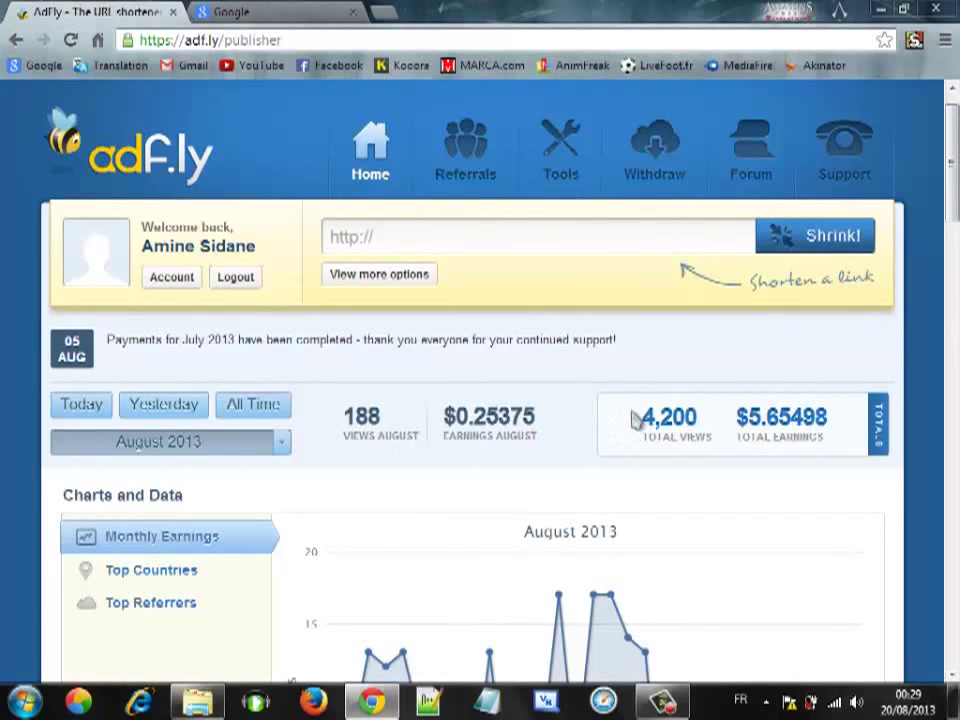
scroll(567, 500, "up", 1)
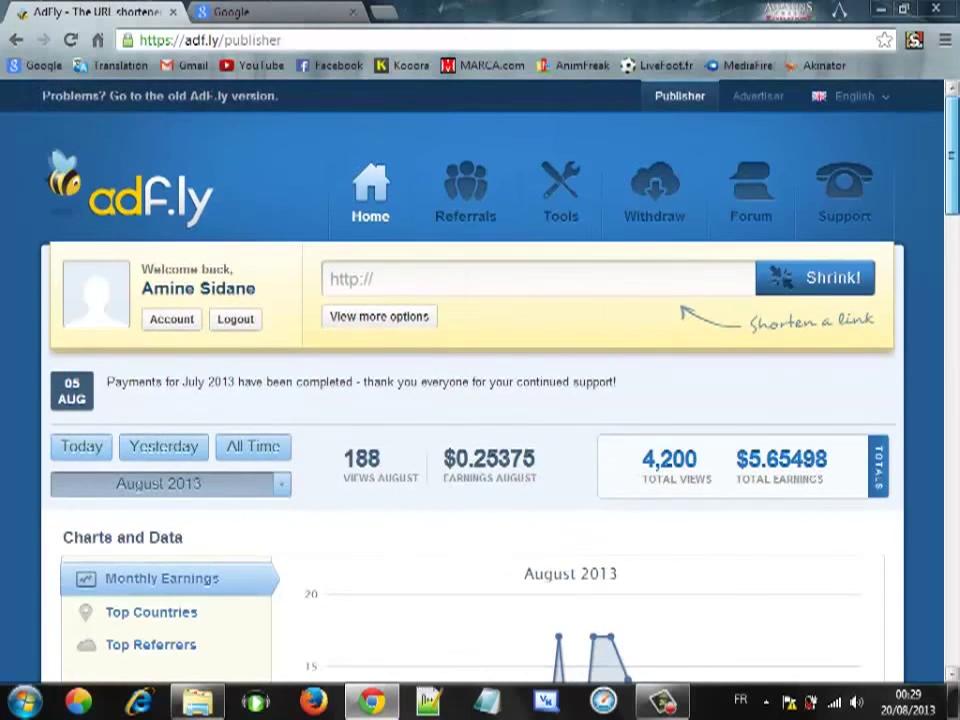
scroll(304, 448, "down", 1)
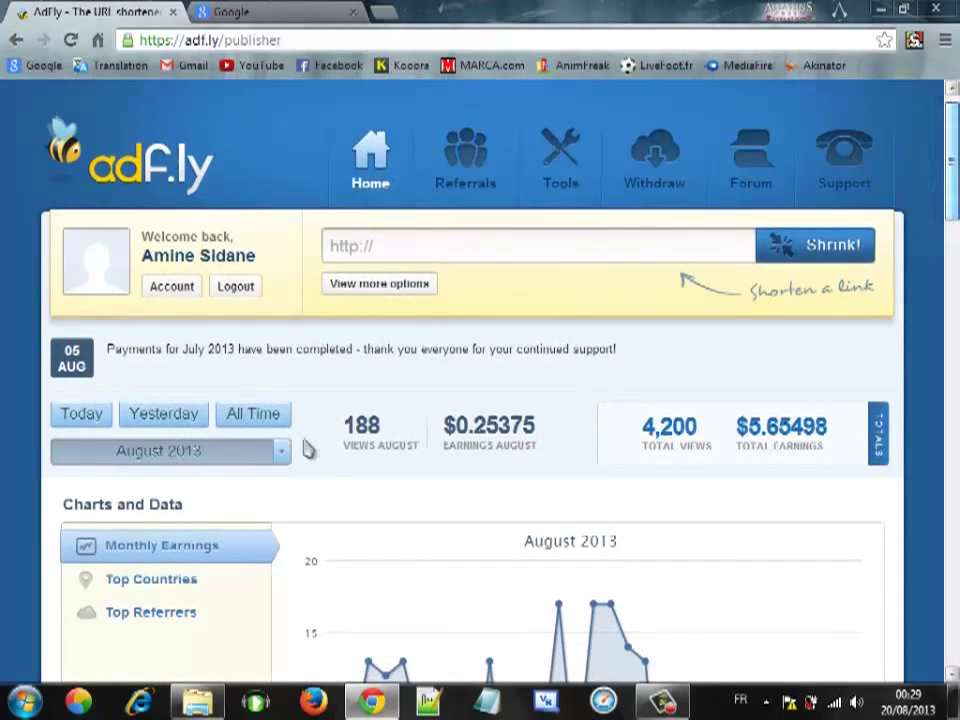
Step: Open the account settings and examine the password section and the Payment Processor choice in the withdrawal information
left_click(171, 289)
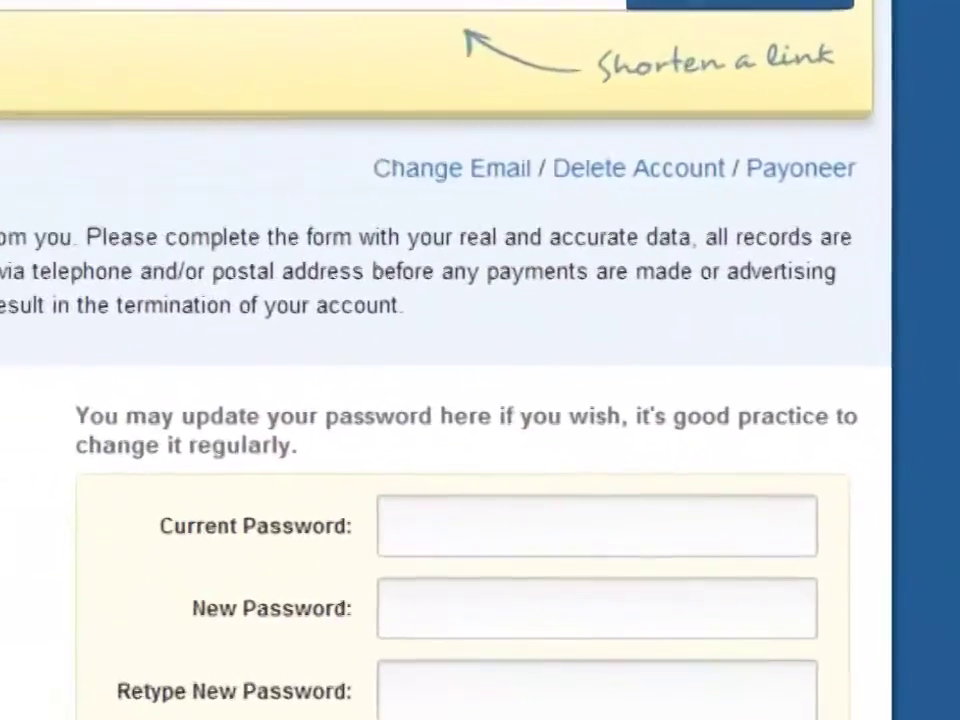
left_click_drag(957, 213, 945, 366)
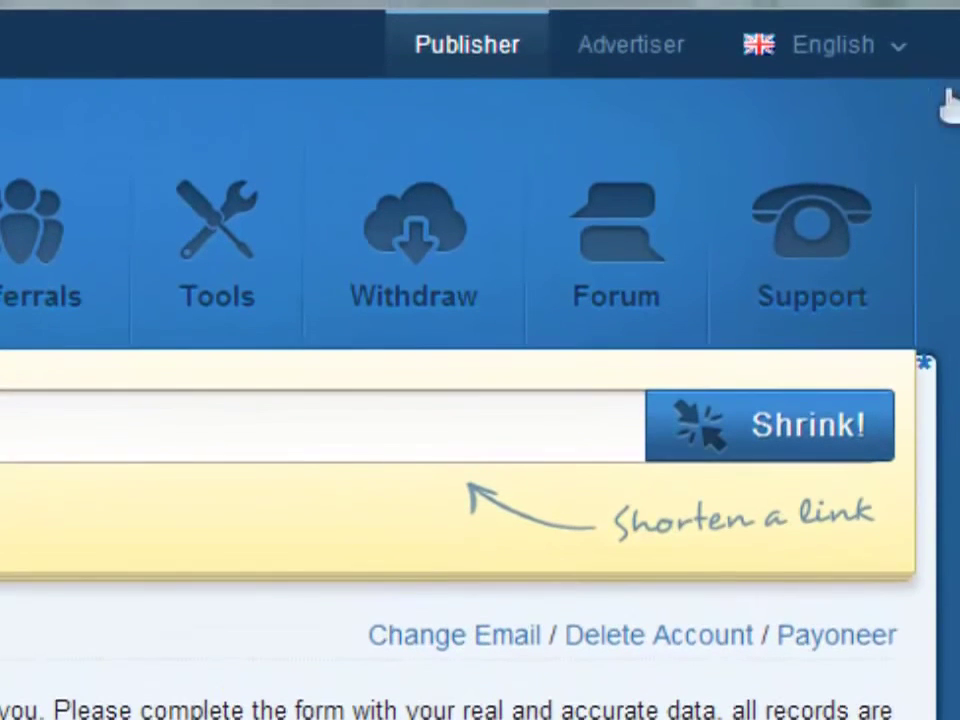
left_click(893, 62)
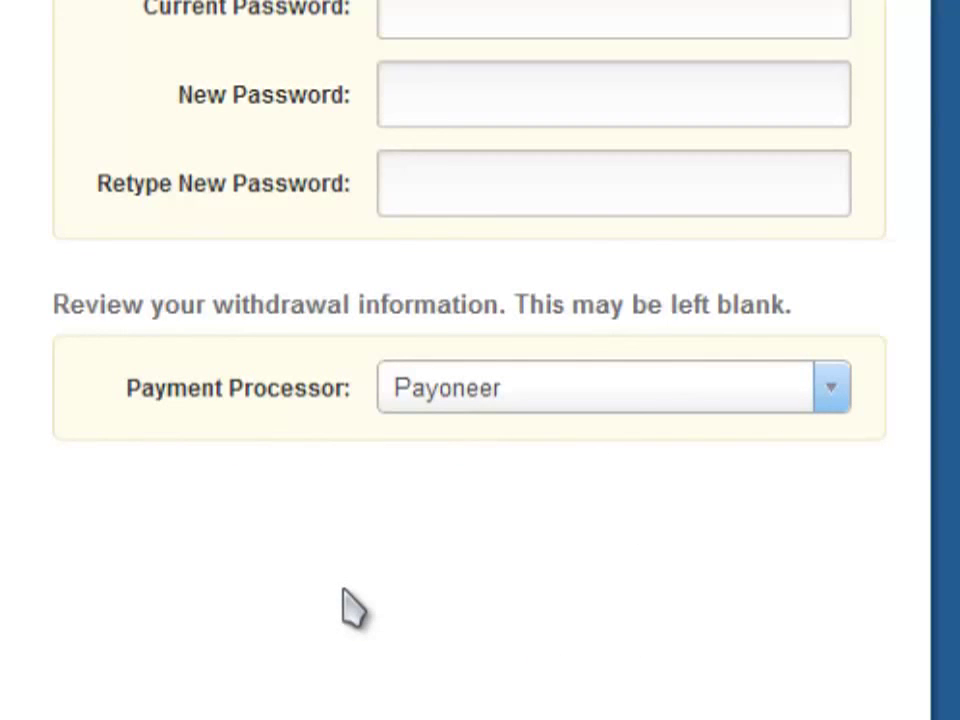
Step: Select Payoneer as the Payment Processor and look over the password and withdrawal sections of the account settings
left_click(835, 400)
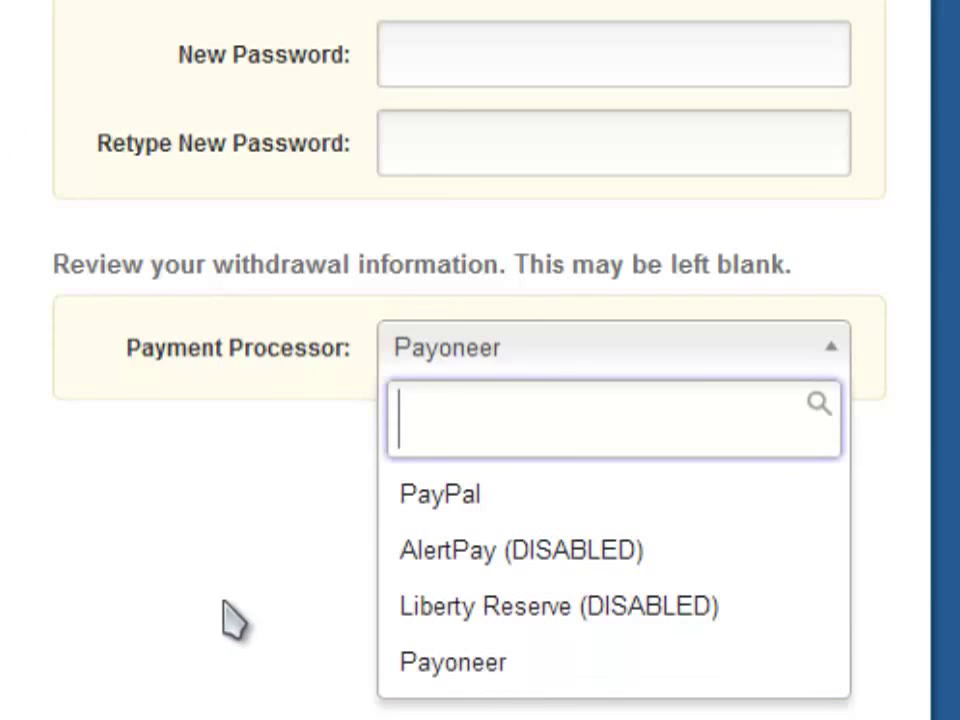
left_click(478, 676)
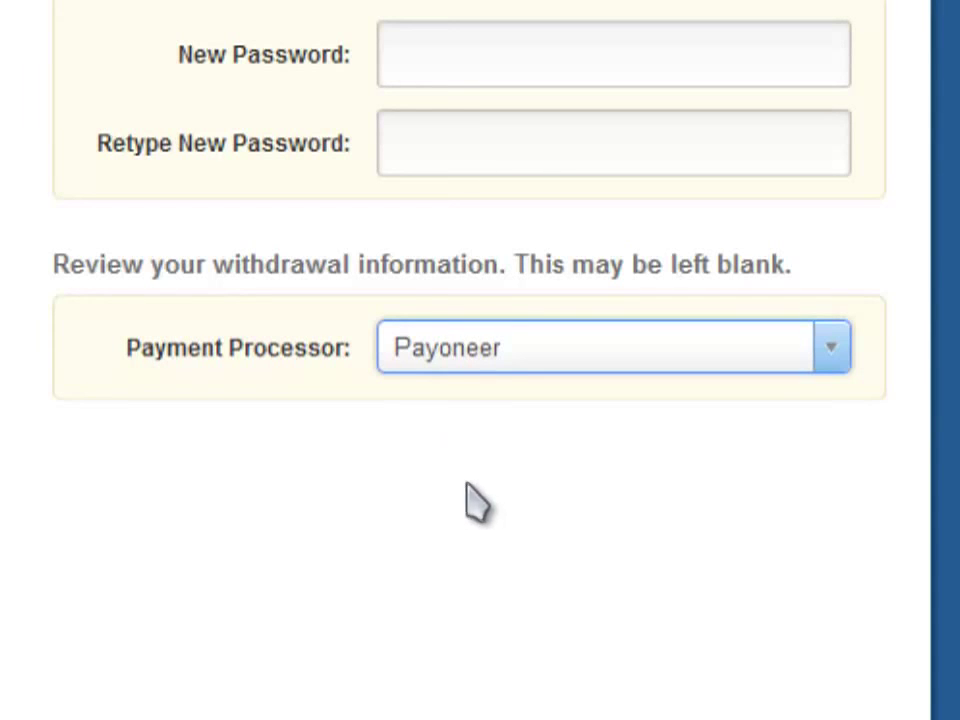
scroll(480, 360, "up", 4)
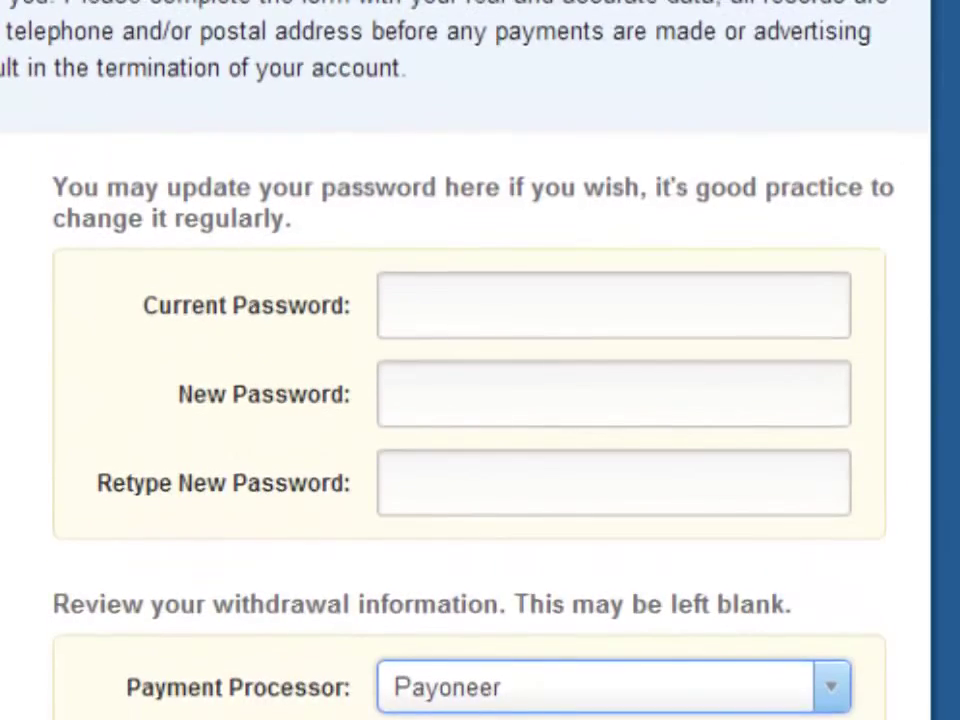
scroll(480, 360, "up", 4)
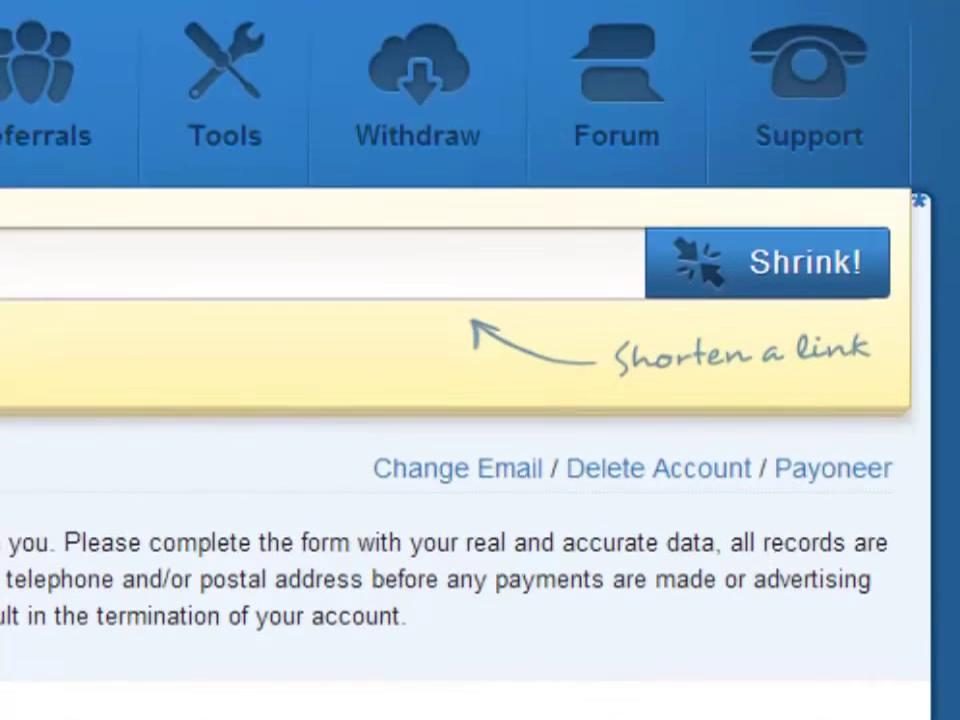
scroll(480, 360, "down", 10)
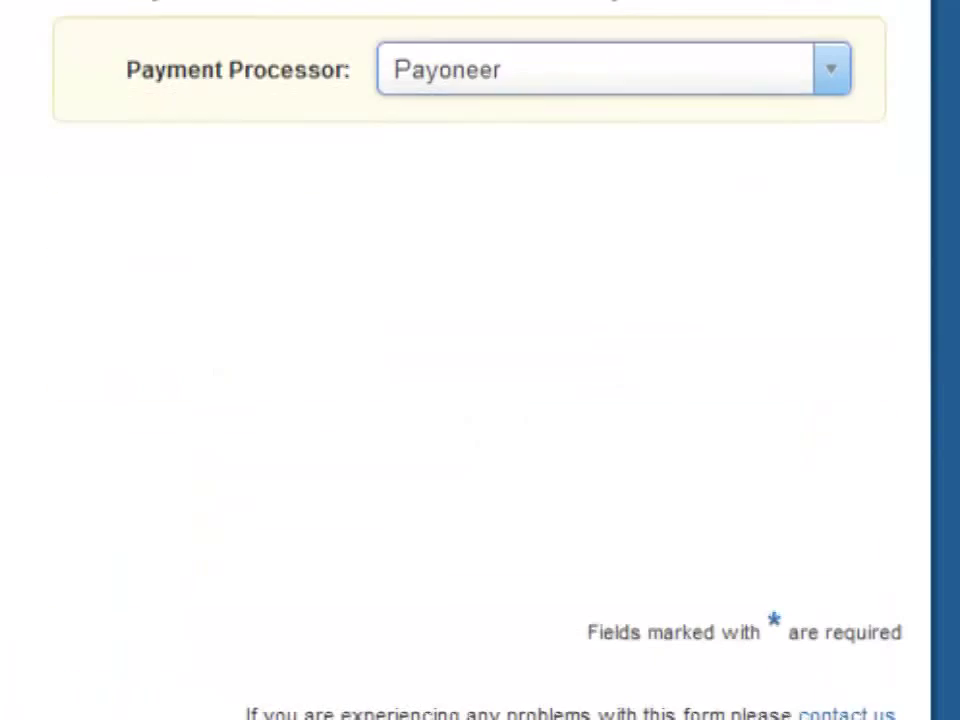
scroll(480, 360, "up", 1)
scroll(900, 550, "up", 3)
scroll(880, 560, "down", 3)
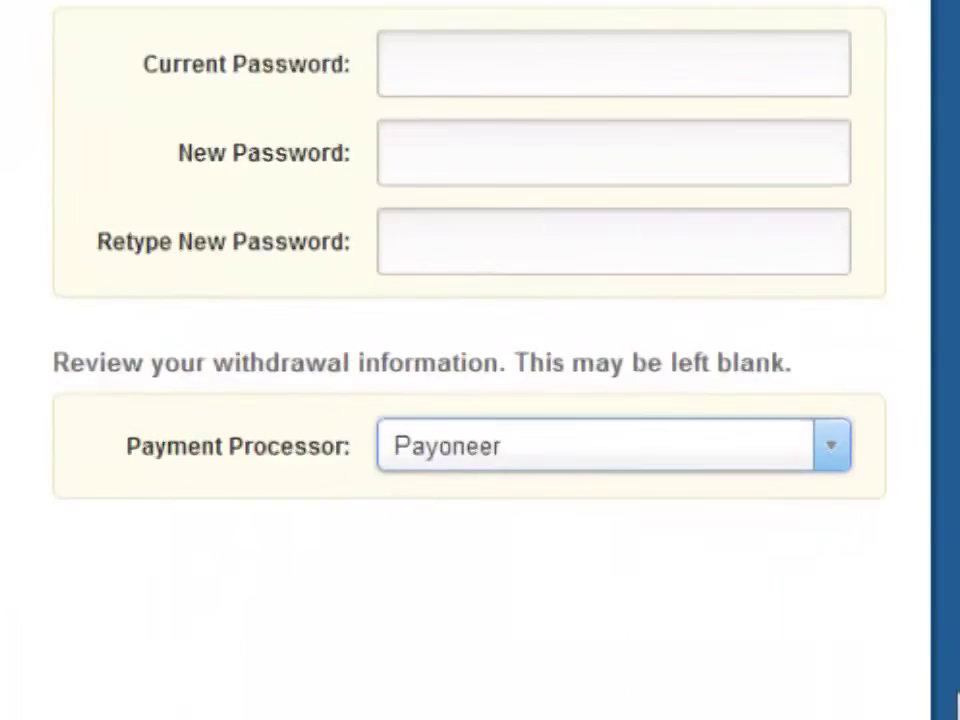
scroll(860, 572, "up", 10)
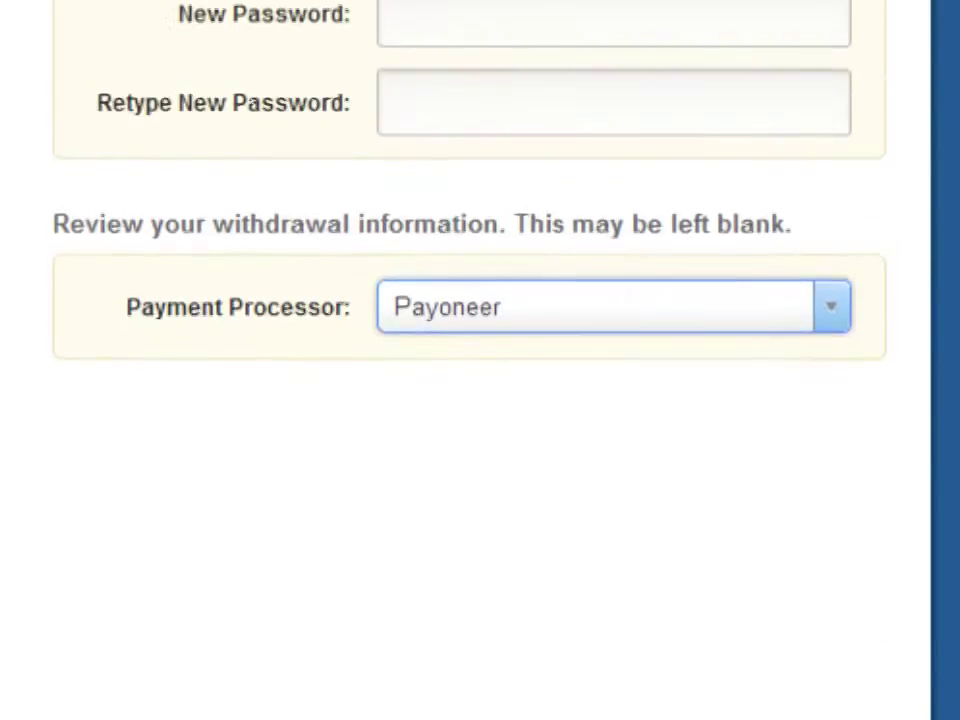
scroll(480, 360, "down", 10)
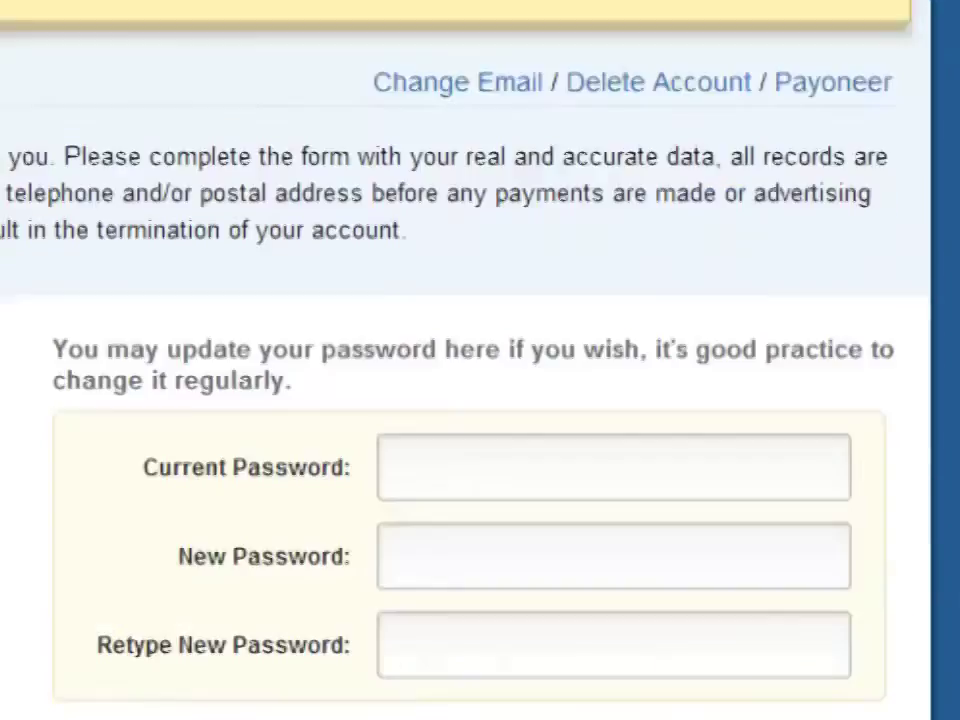
scroll(480, 360, "up", 10)
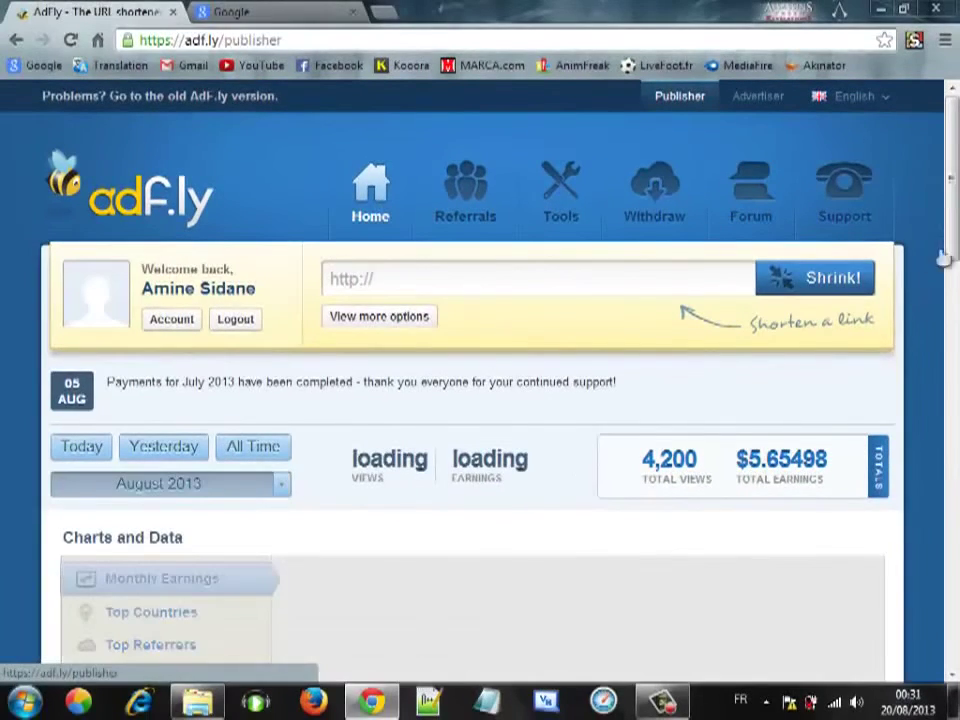
Step: Examine the August 2013 Monthly Earnings chart and the views and earnings figures on the account home page
scroll(955, 197, "down", 3)
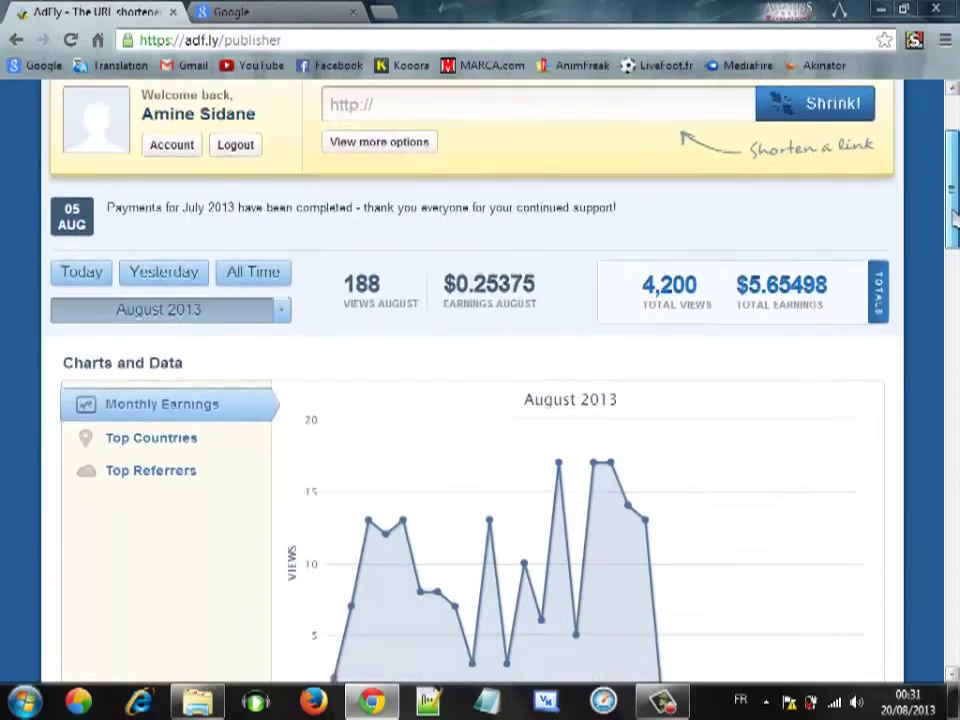
left_click_drag(954, 213, 953, 150)
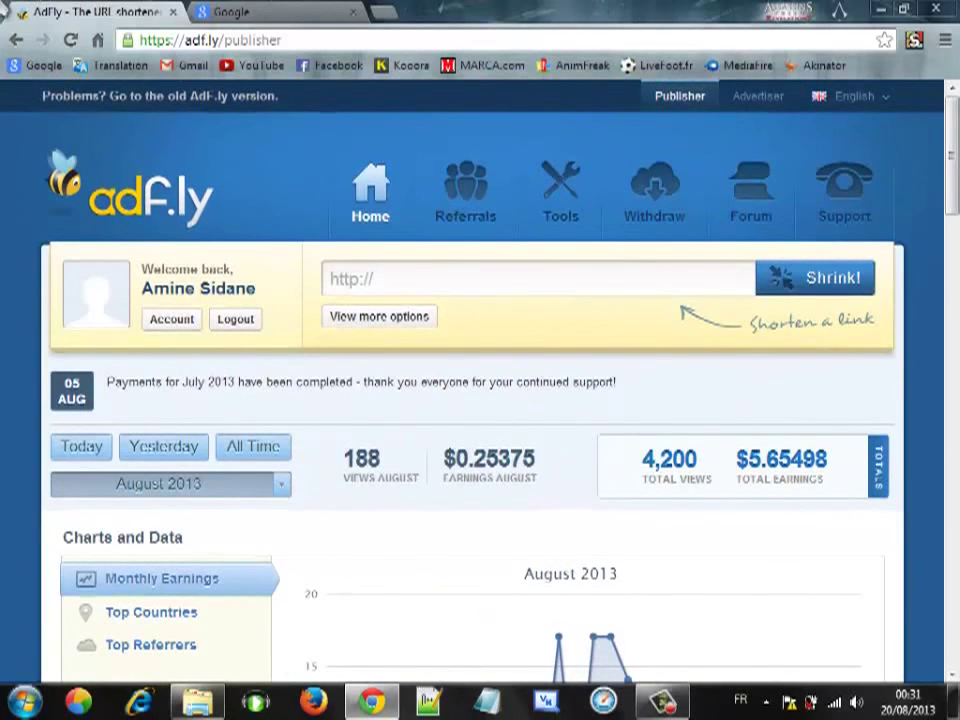
left_click(4, 5)
left_click(678, 8)
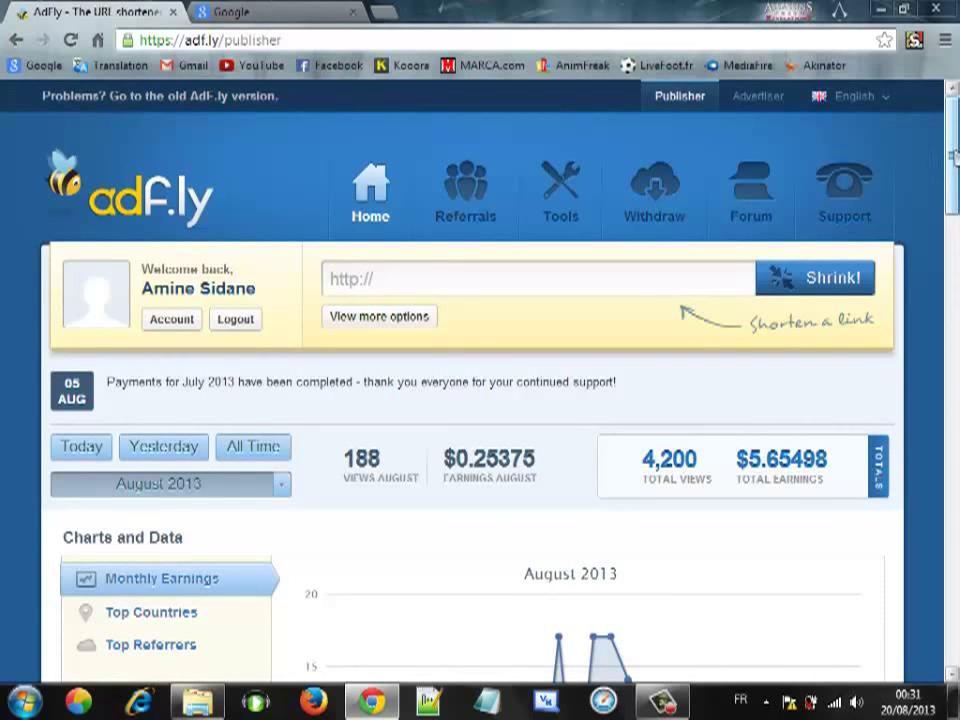
mouse_move(954, 157)
left_mouse_down()
mouse_move(954, 190)
mouse_move(954, 149)
mouse_move(954, 330)
mouse_move(954, 150)
left_mouse_up()
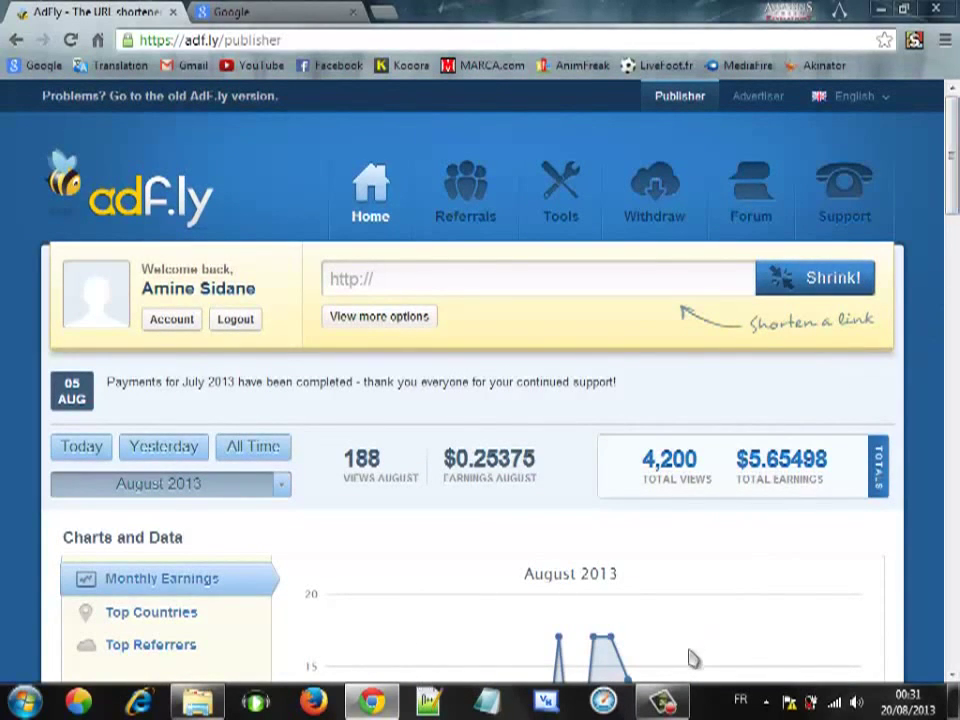
left_click(662, 701)
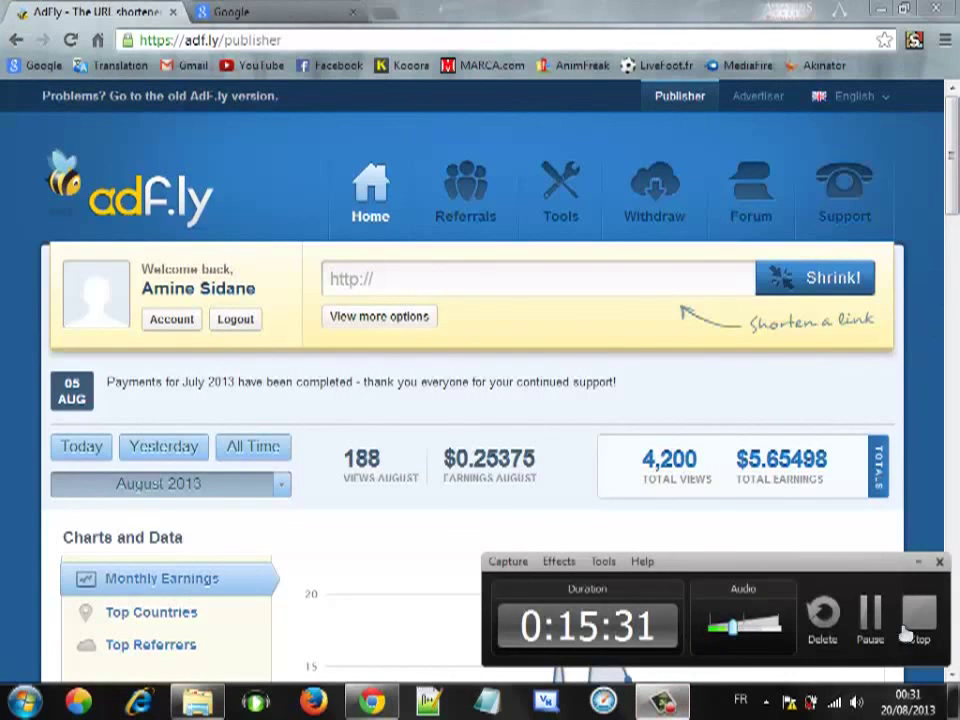